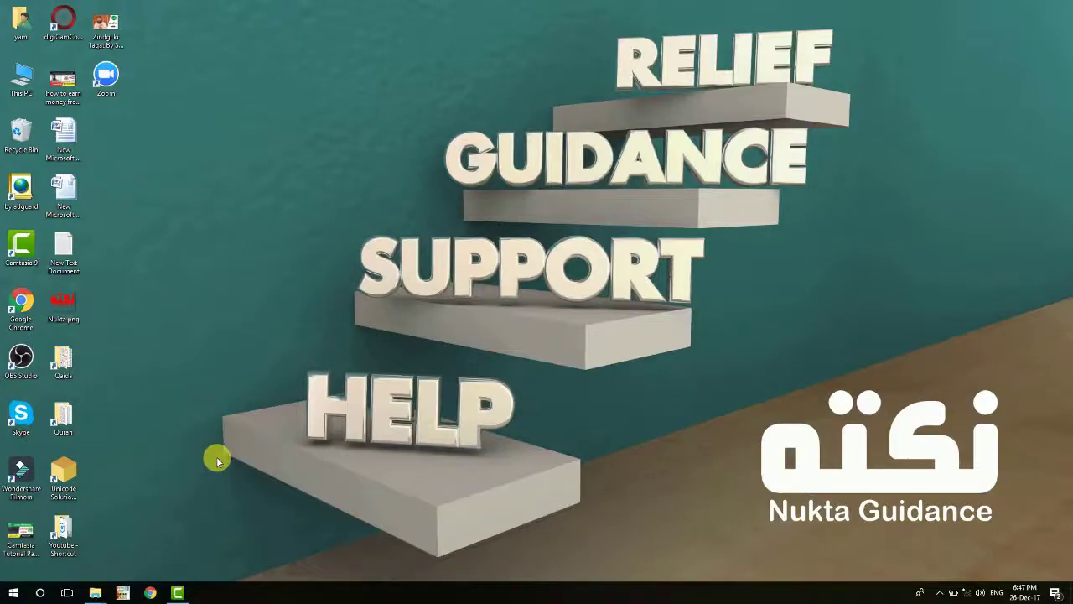
Step: Switch to Camtasia and place Motercikal.mp4 from the media bin at the start of Track 2
click(177, 590)
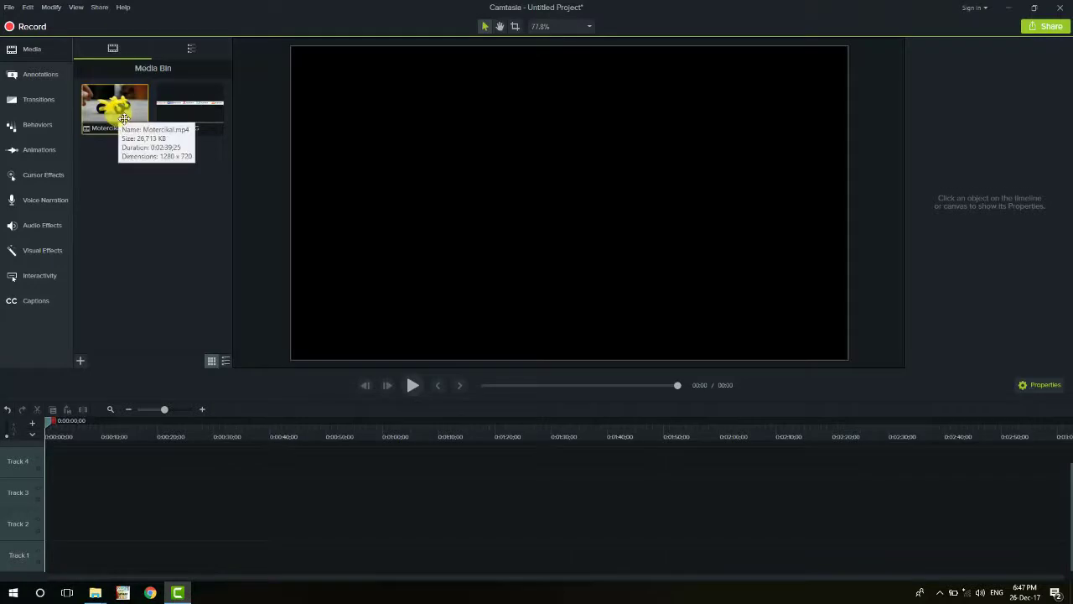
drag(118, 110, 51, 520)
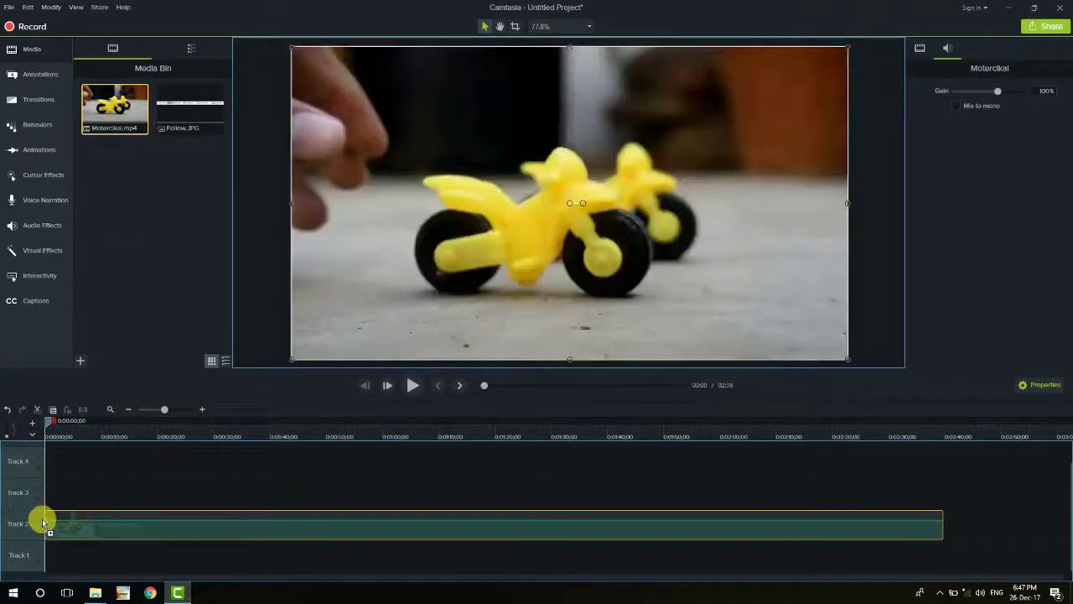
click(140, 489)
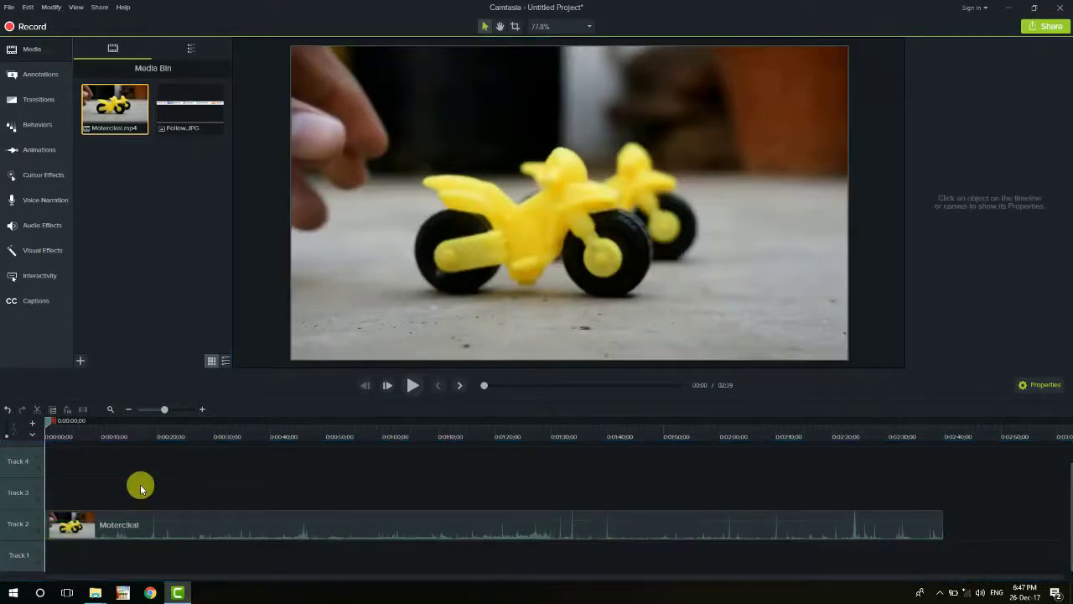
Step: Move the playhead to 0:00:08;13, select the Motercikal clip and play a short stretch to hear its audio
drag(102, 437, 93, 422)
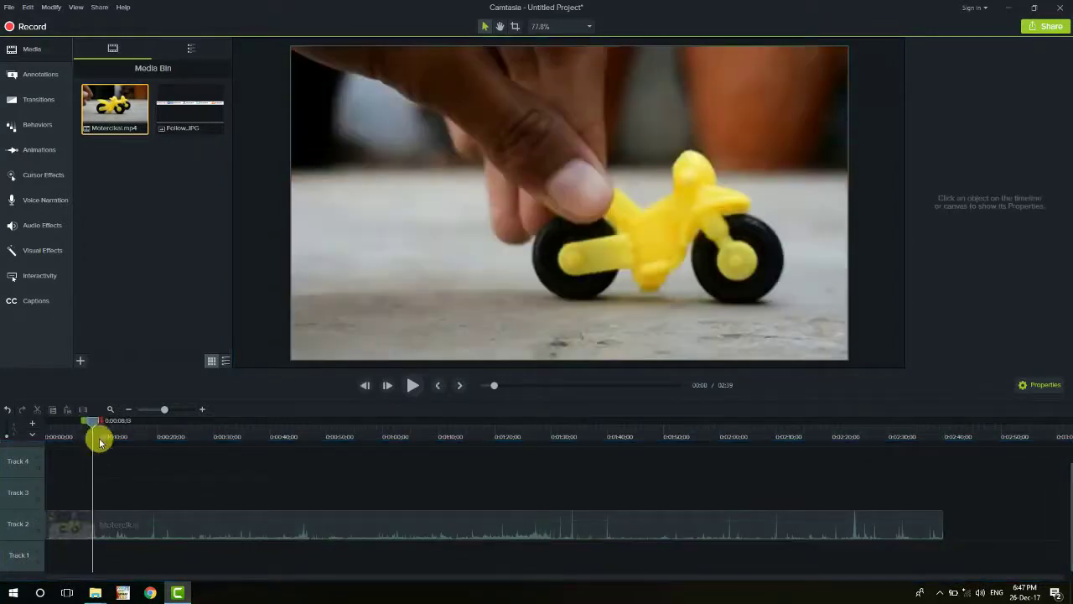
click(157, 533)
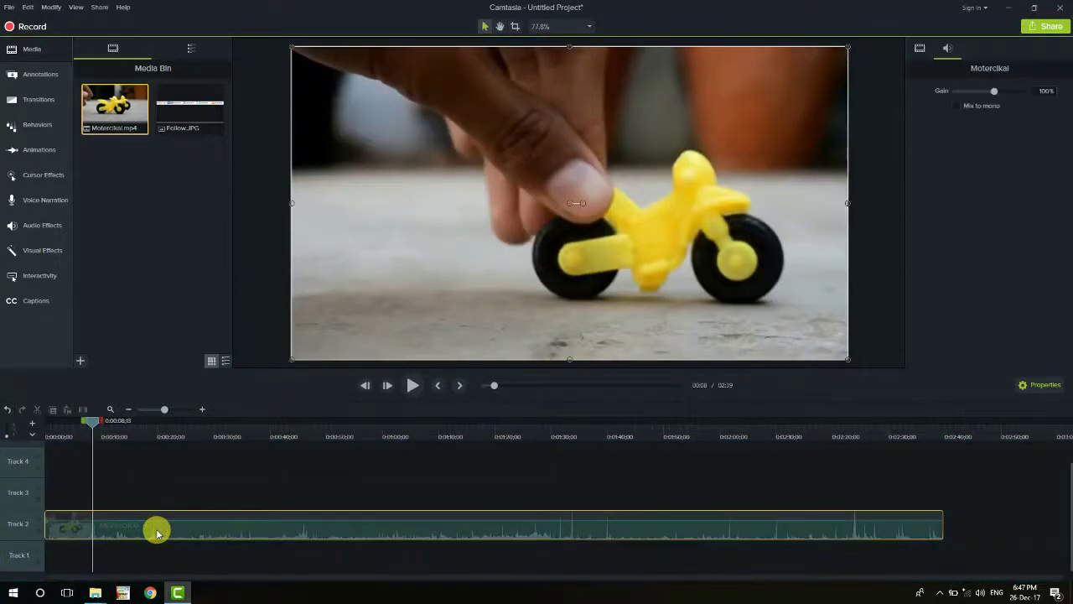
click(127, 464)
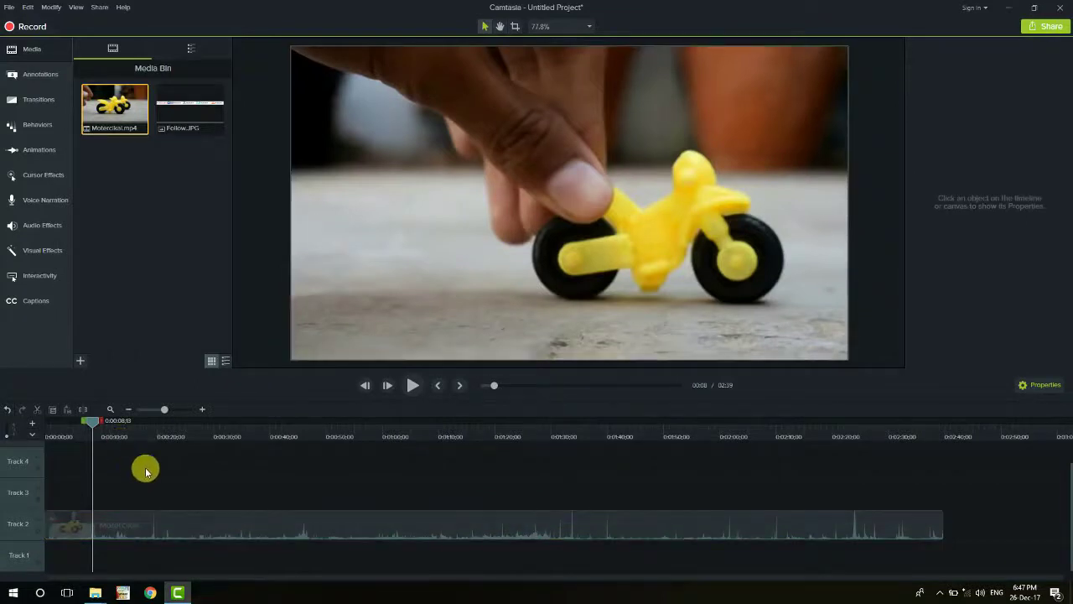
click(176, 532)
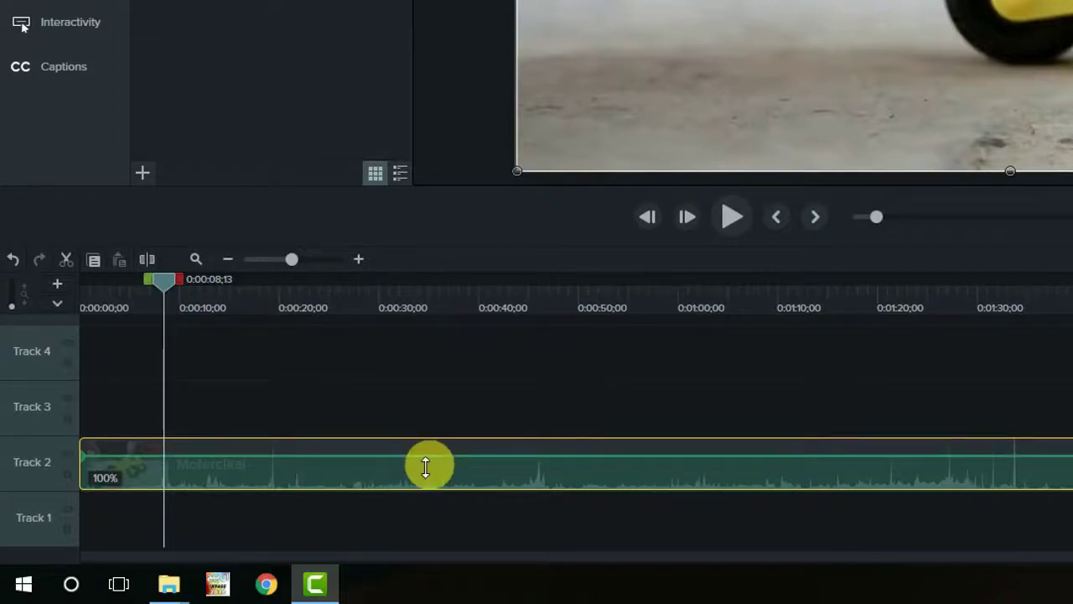
key(space)
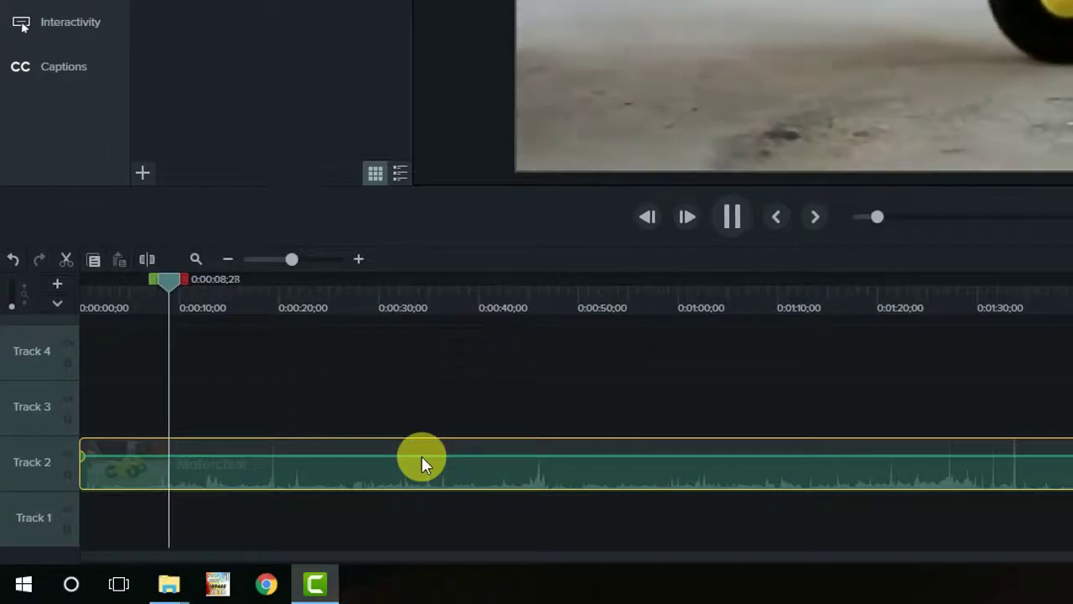
key(space)
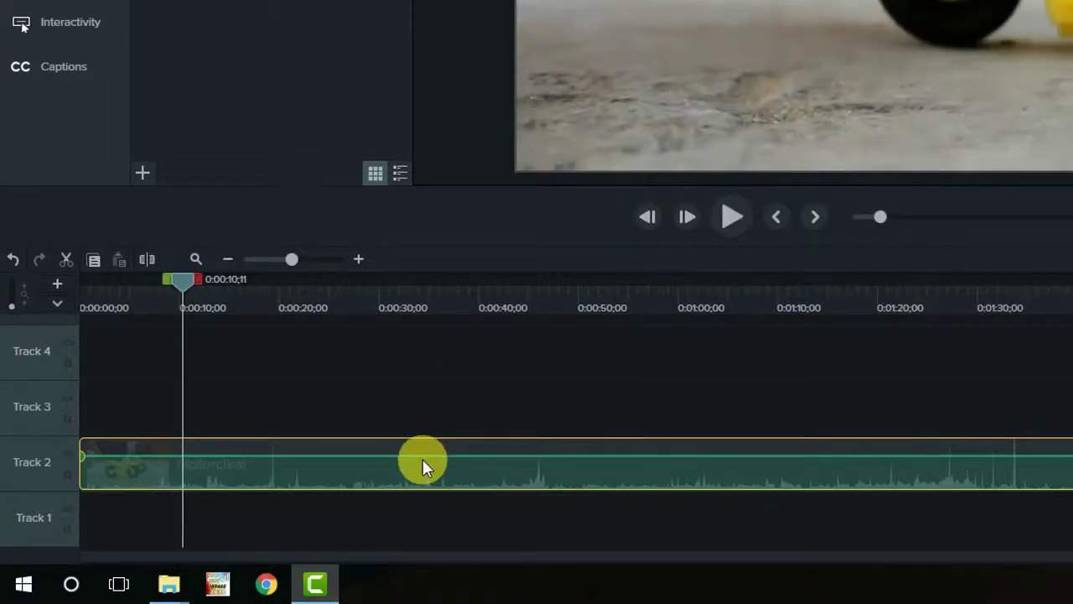
Step: Lower the Motercikal clip's audio level on the timeline in two stages to near silence, playing the clip after each change
drag(429, 465, 431, 486)
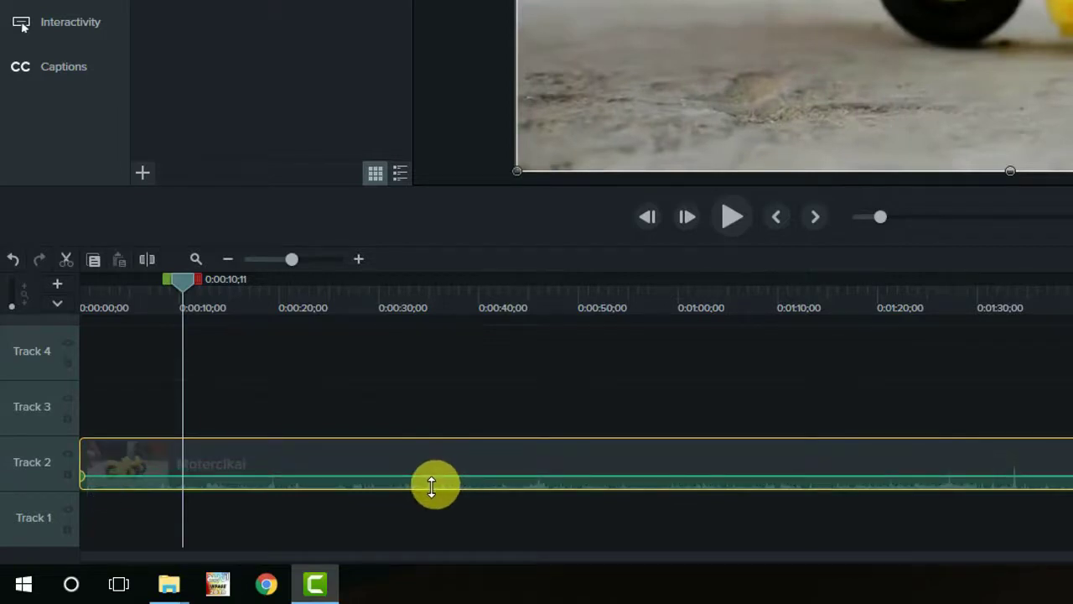
key(space)
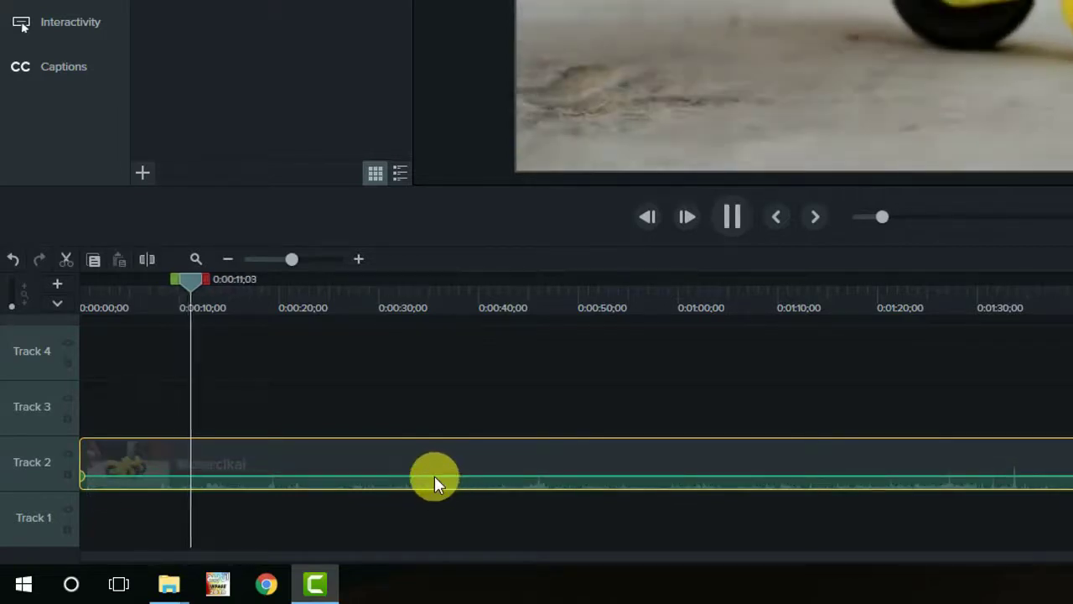
key(space)
drag(442, 484, 440, 499)
key(space)
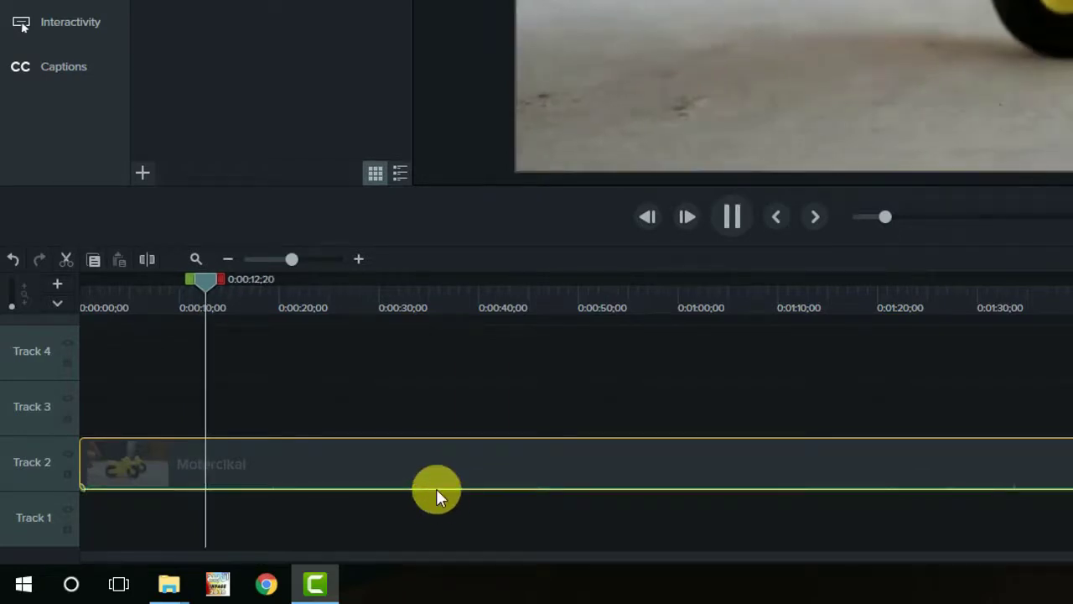
key(space)
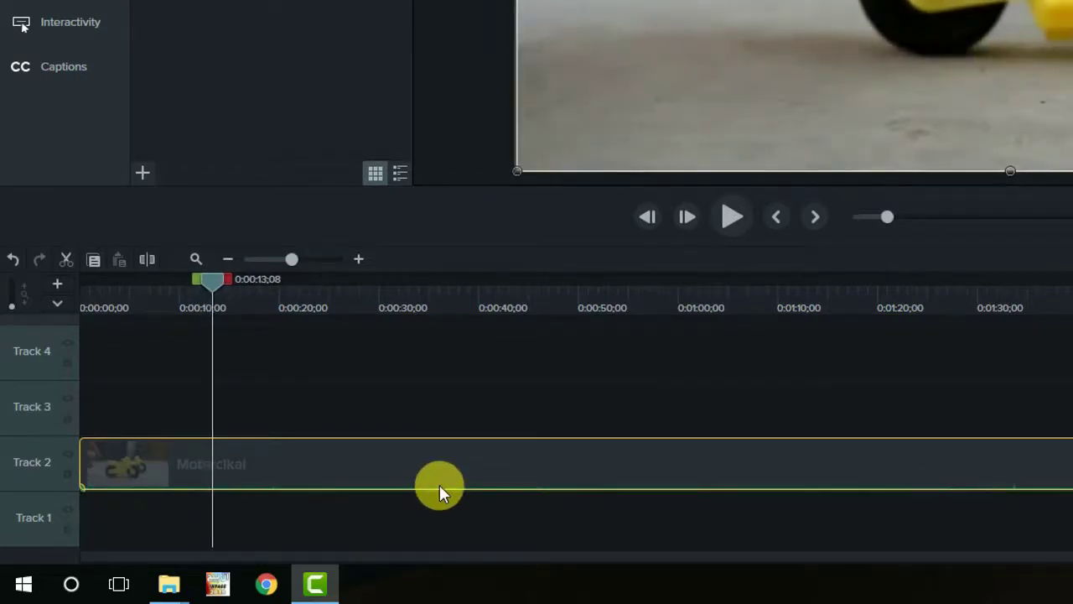
Step: Raise the Motercikal clip's audio level to the maximum, play it briefly, and bring the level back down to the middle
drag(443, 497, 451, 441)
key(space)
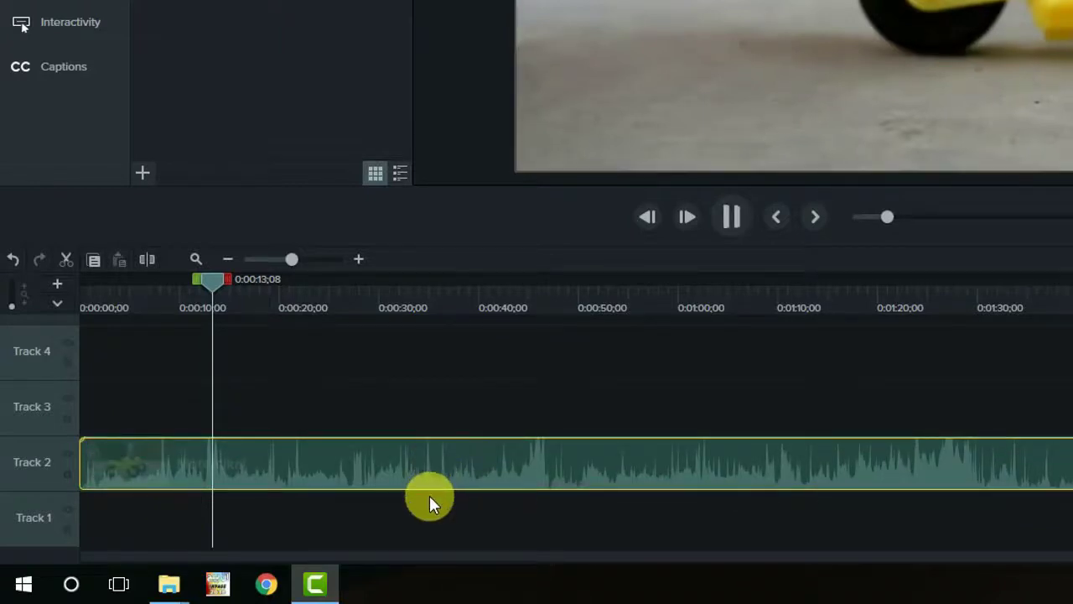
key(space)
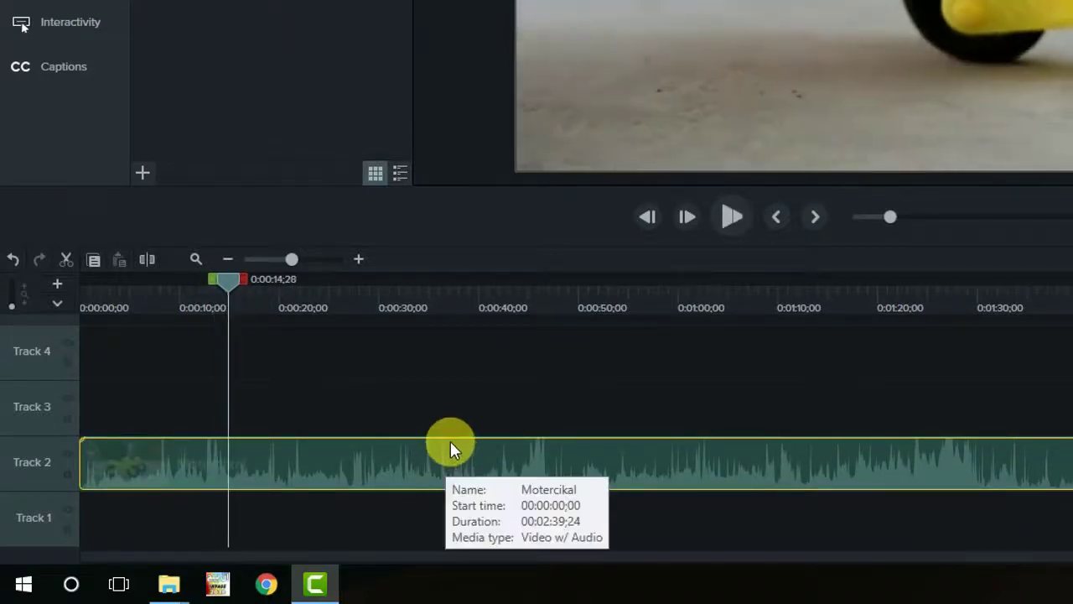
drag(452, 443, 445, 472)
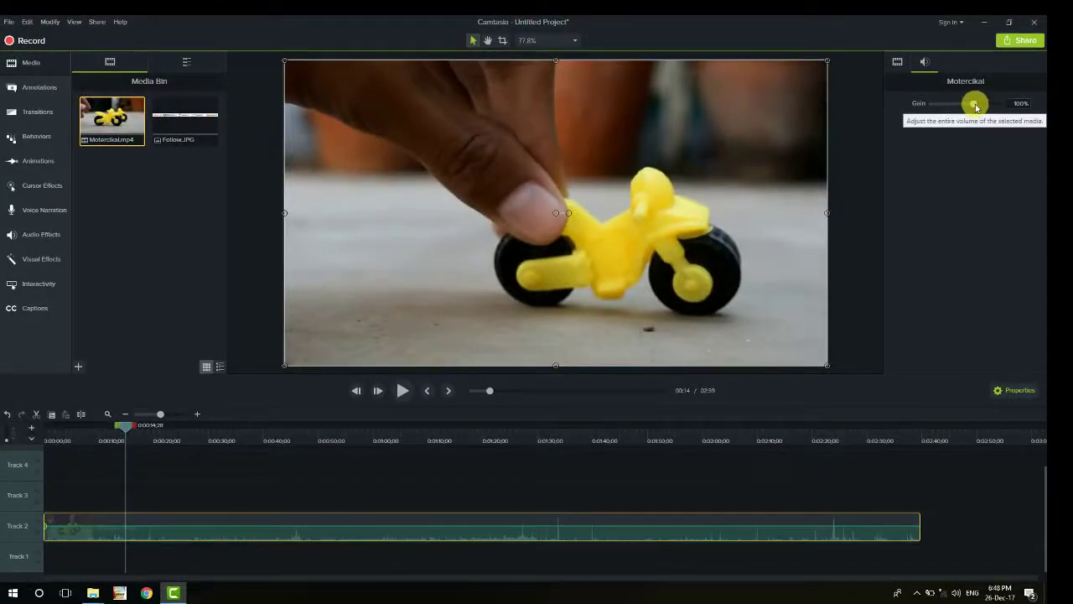
Step: Try the Motercikal clip's gain at the maximum and at 0%, then set it to 128% and stop playback at 0:00:22;15
drag(975, 106, 980, 106)
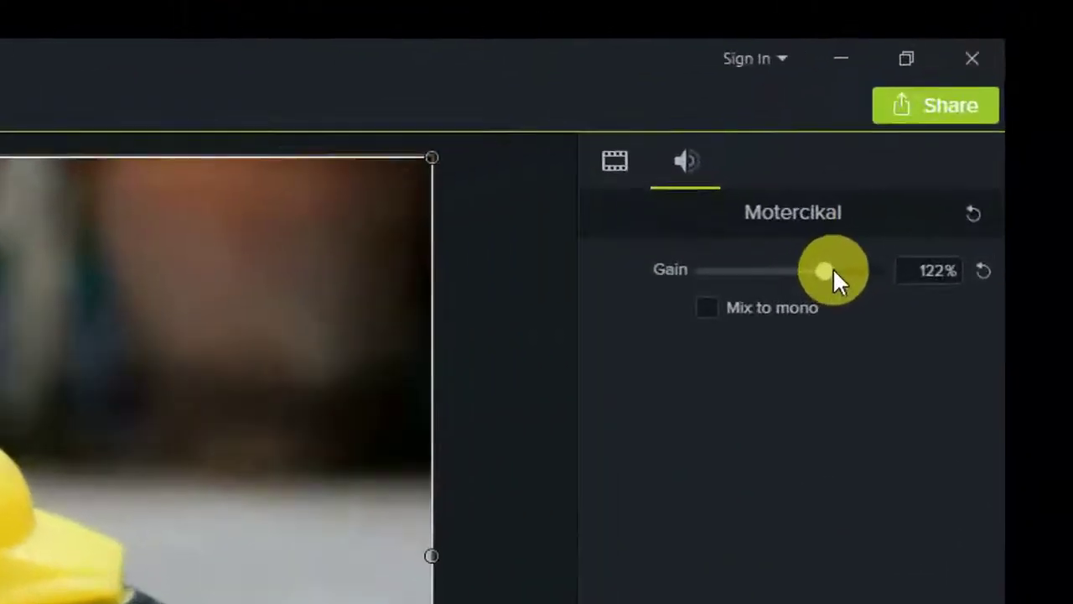
drag(834, 273, 900, 268)
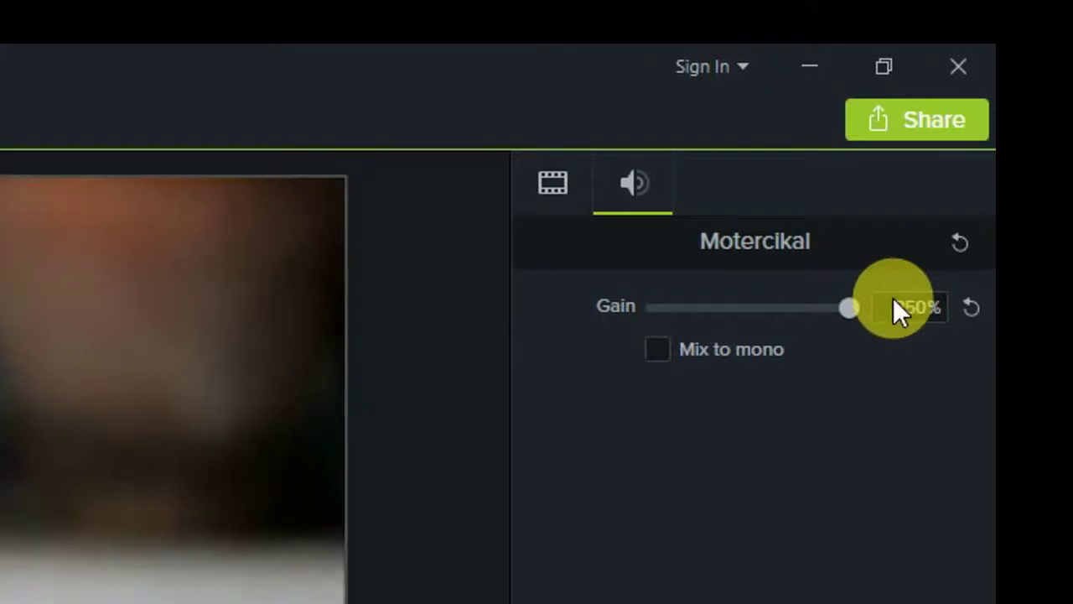
drag(853, 307, 701, 315)
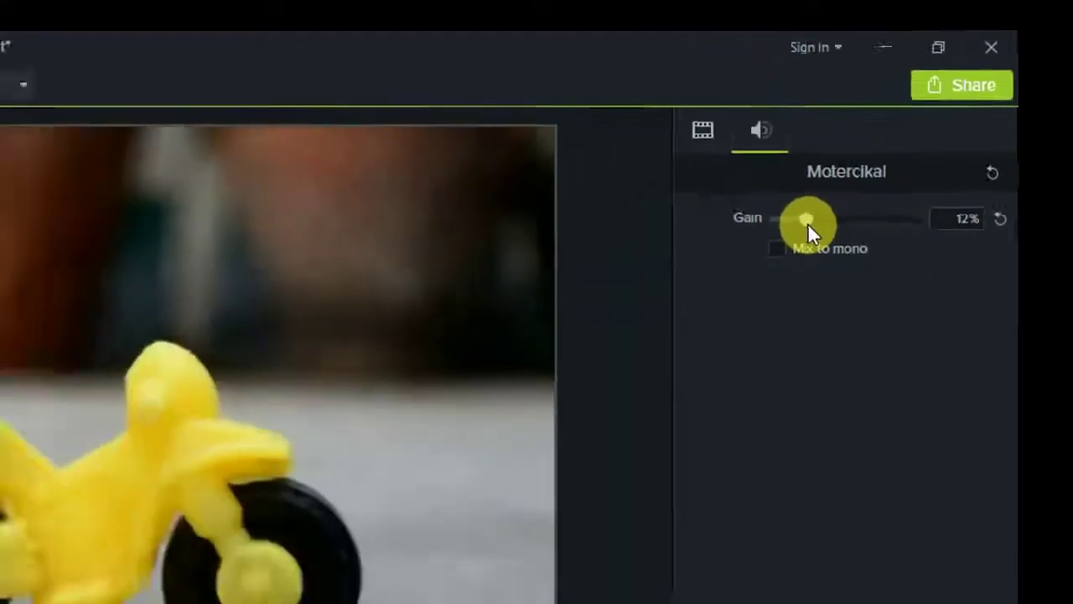
drag(808, 223, 768, 221)
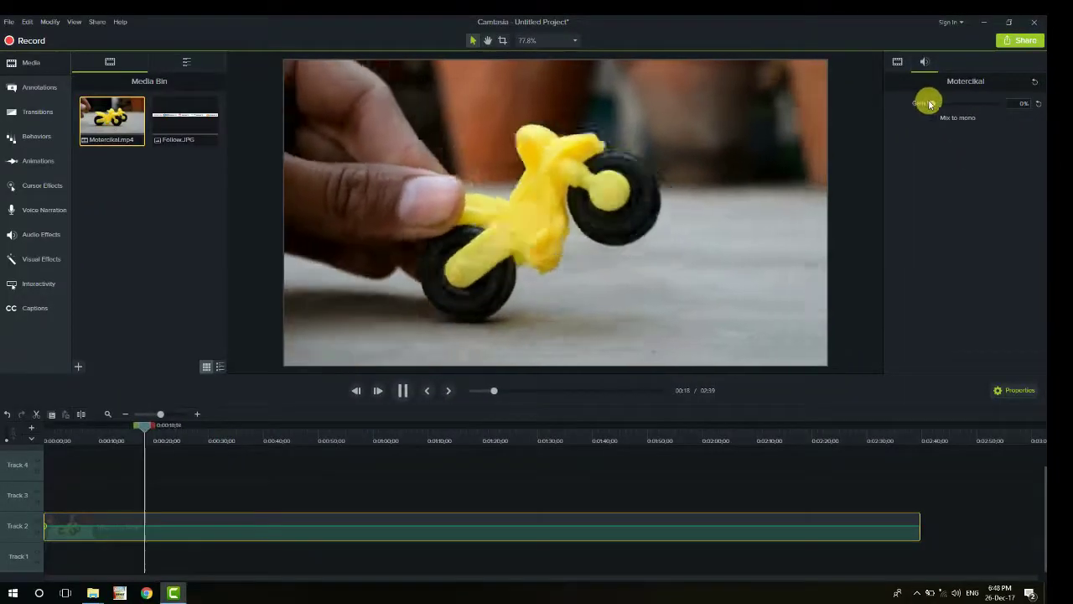
drag(929, 106, 976, 106)
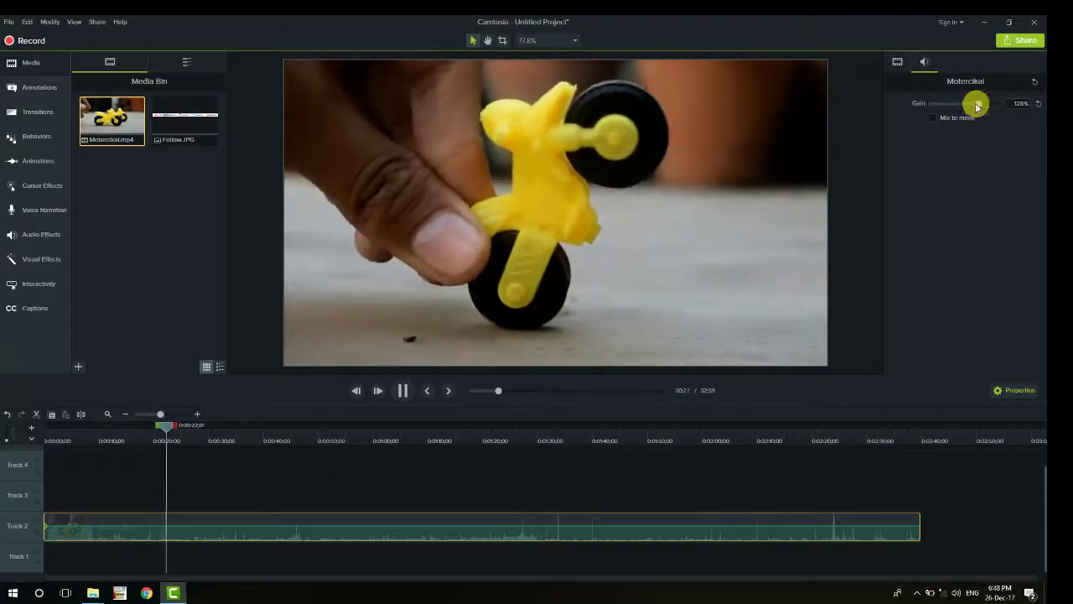
key(space)
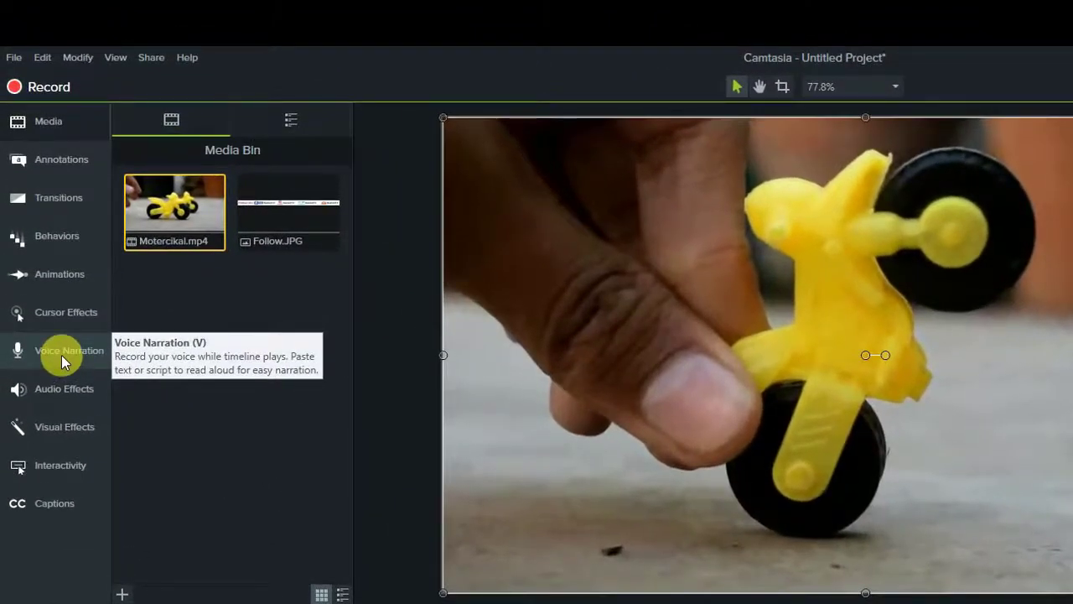
Step: Record a voice narration of about 15 seconds from the playhead and save it in Documents as Narration 11
click(61, 354)
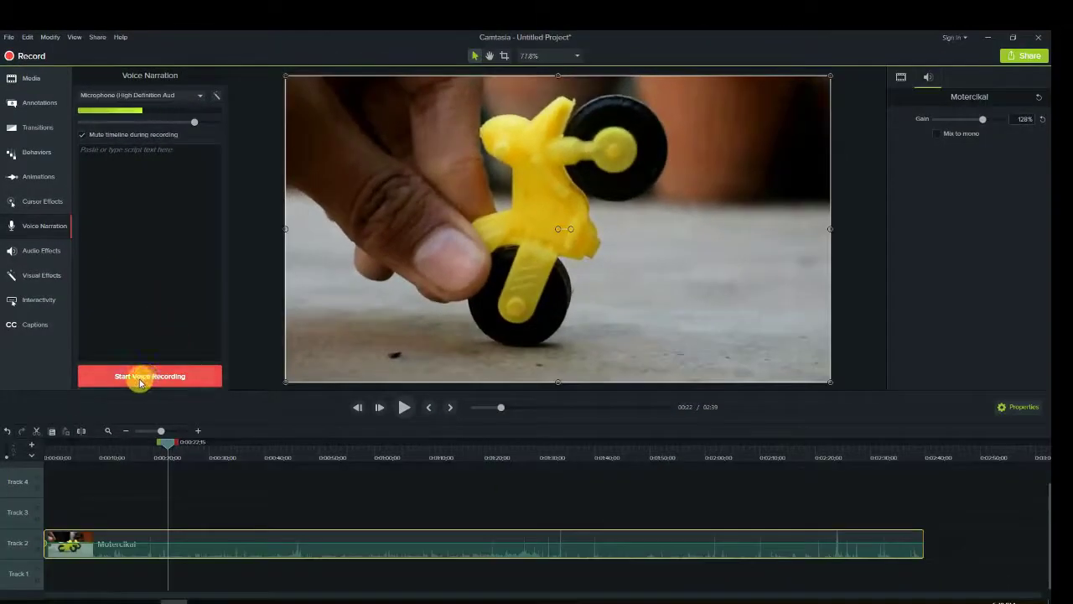
click(139, 379)
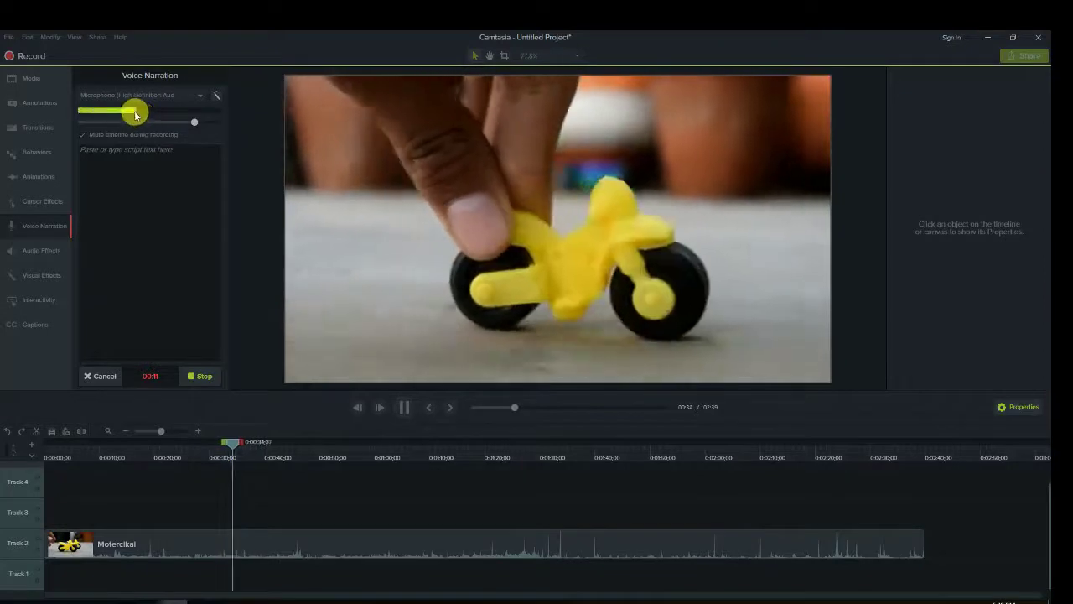
click(205, 378)
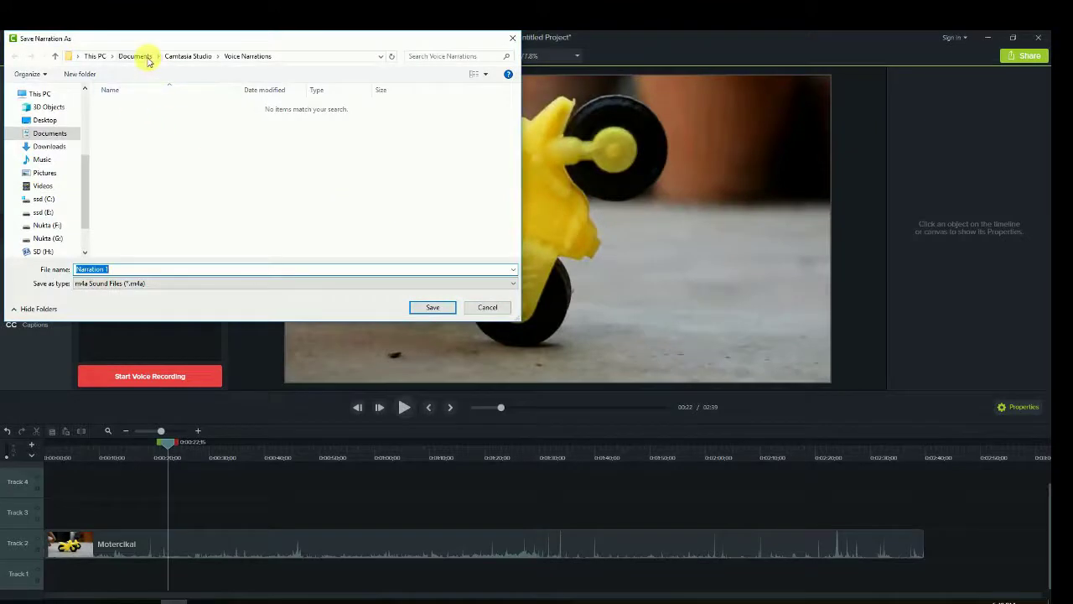
click(135, 57)
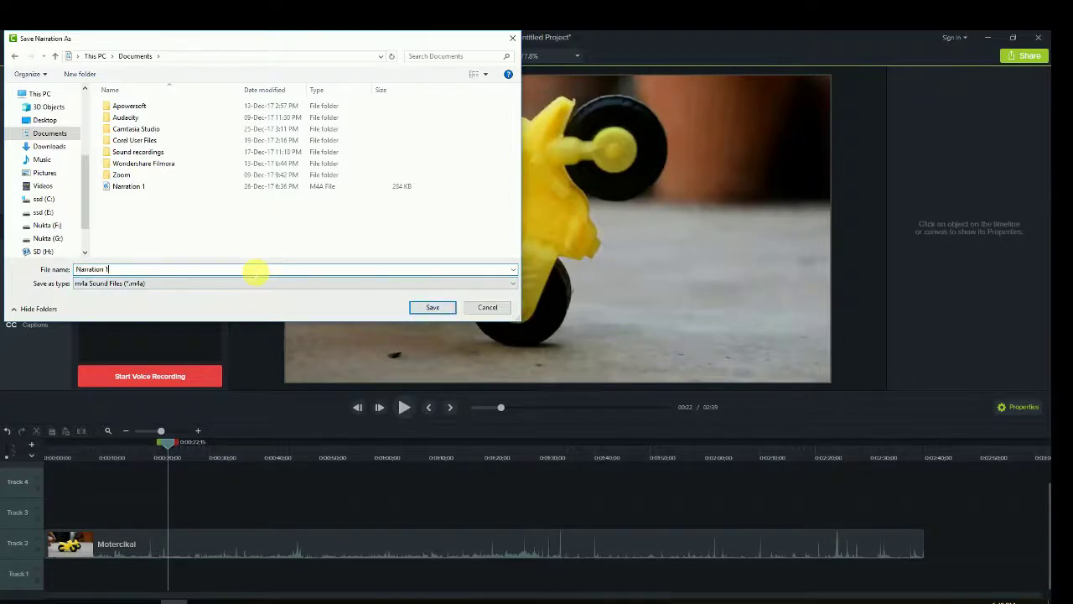
key(Return)
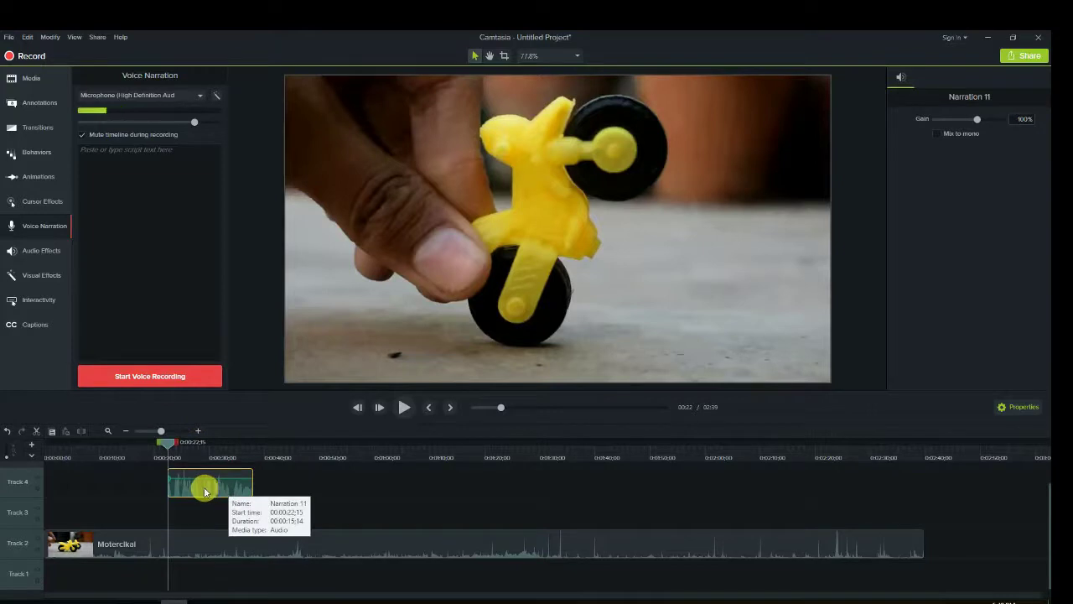
Step: Set the Motercikal clip's gain to 0% and play back the Narration 11 clip on Track 4
click(231, 546)
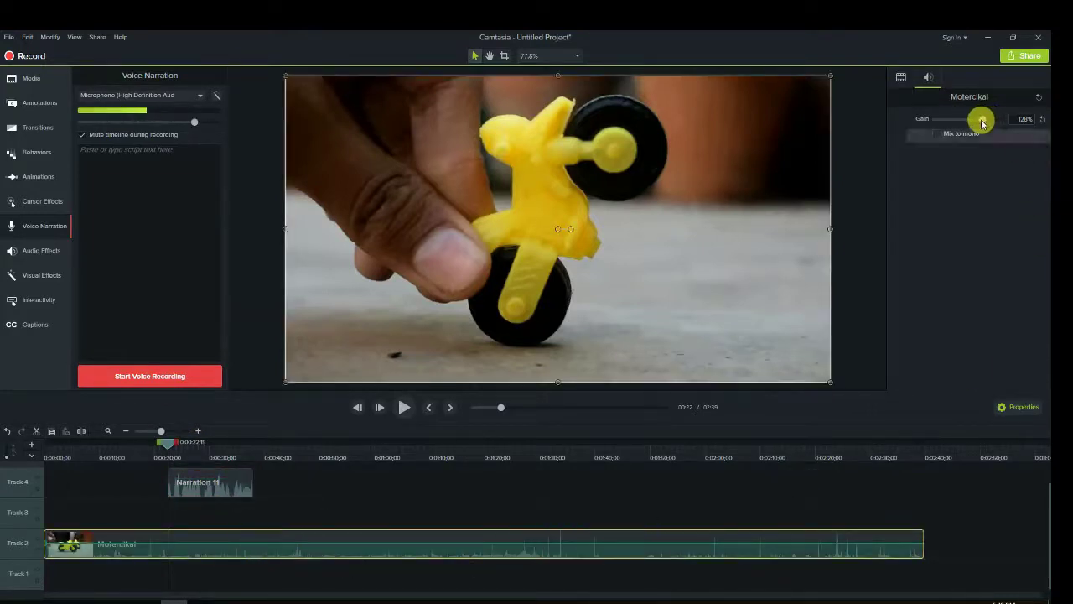
drag(982, 123, 917, 124)
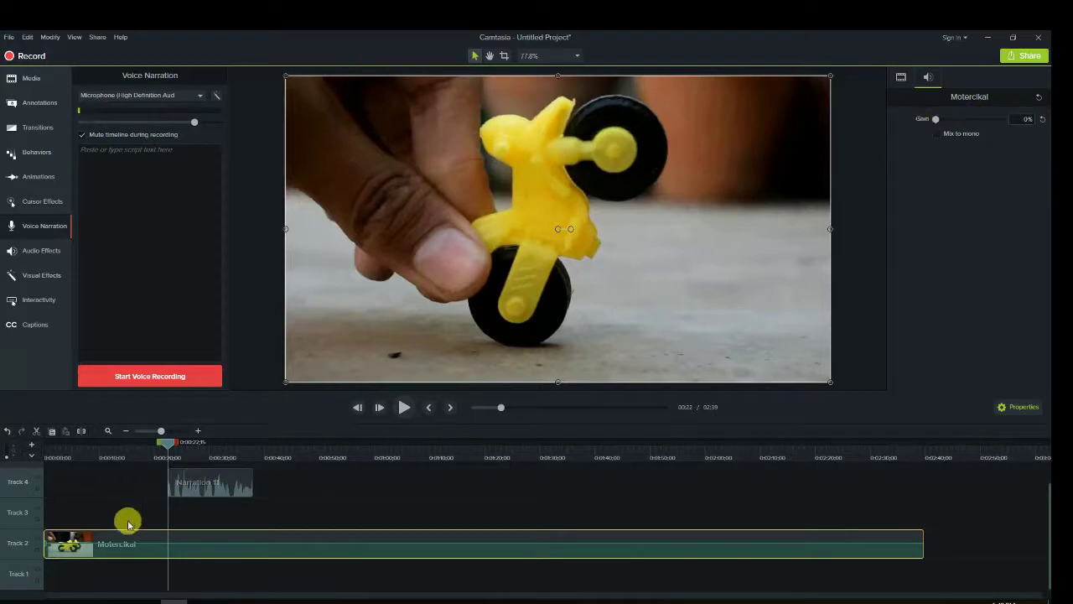
click(209, 484)
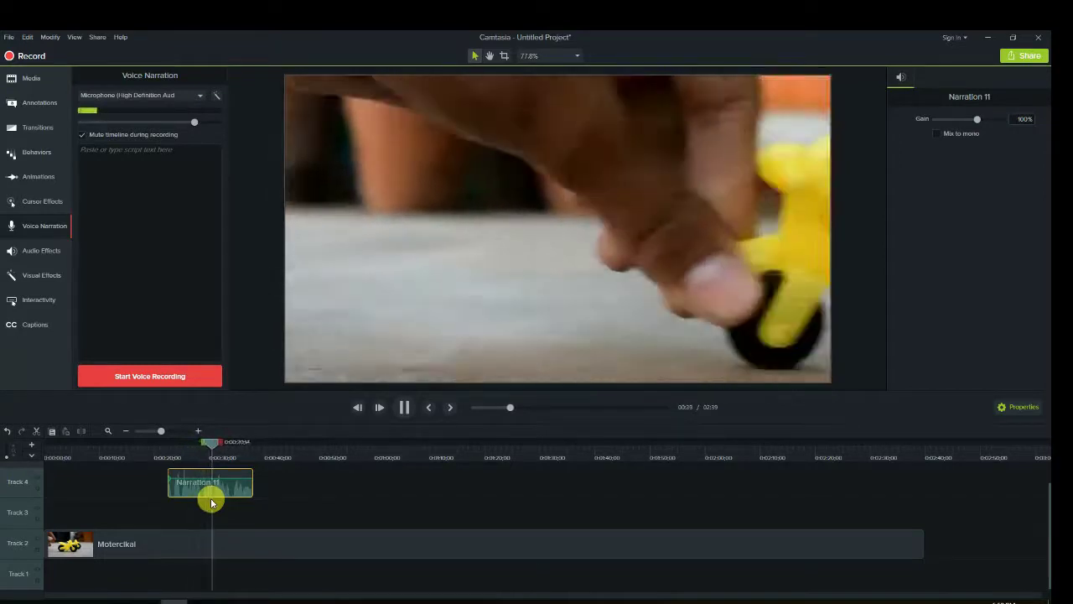
key(space)
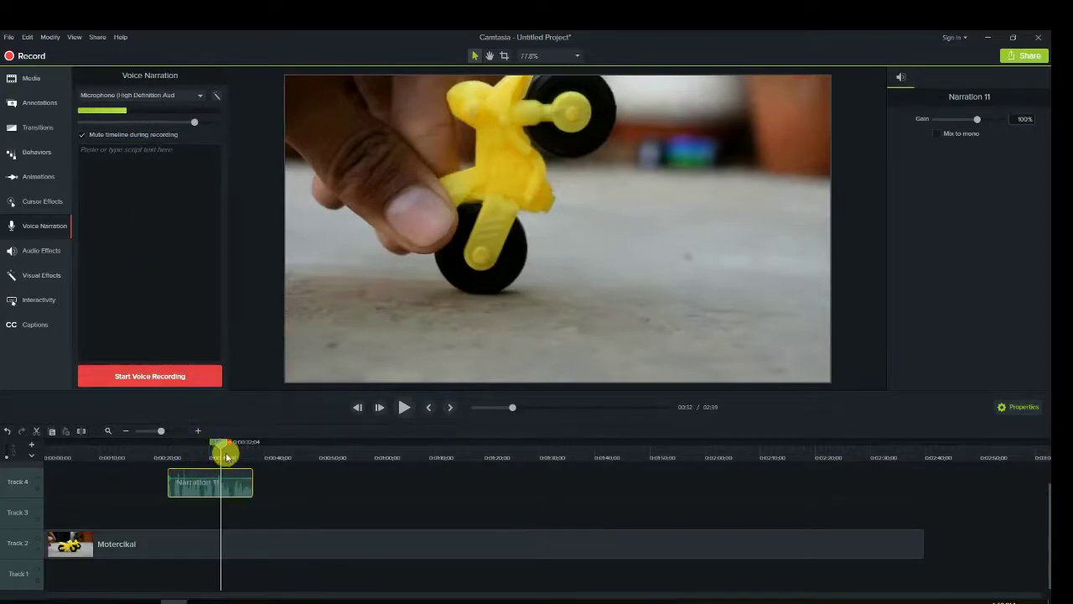
drag(211, 450, 191, 448)
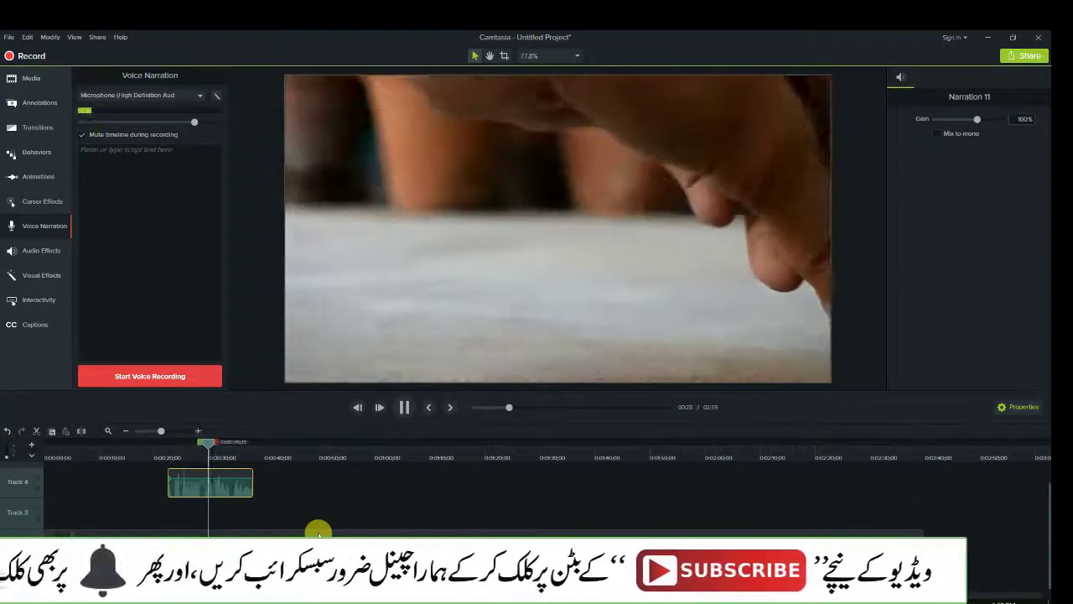
key(space)
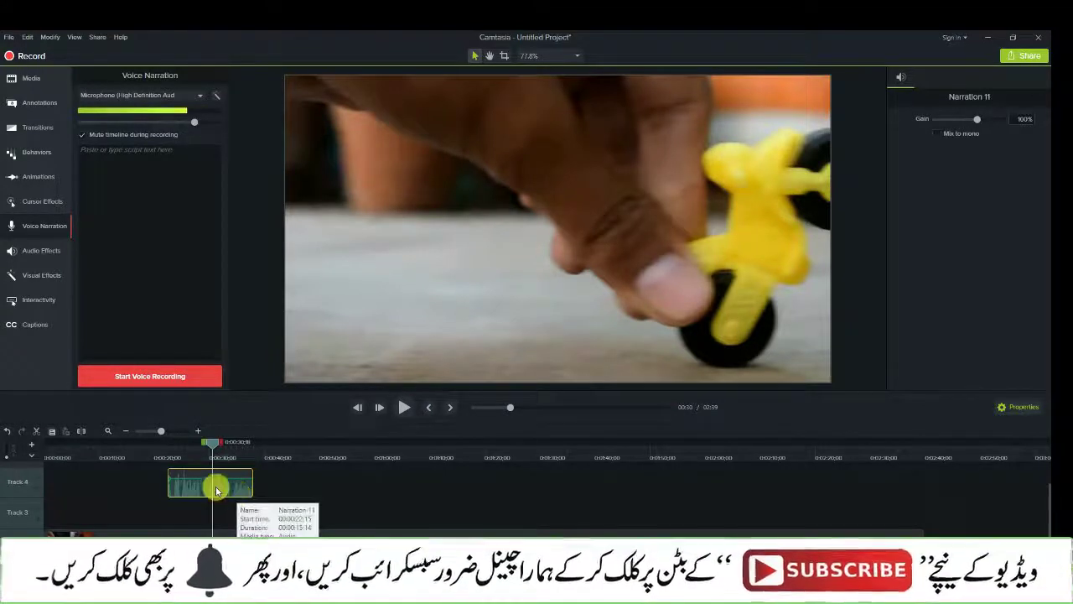
Step: Apply the Noise Removal audio effect to the Narration 11 clip on Track 4
click(34, 261)
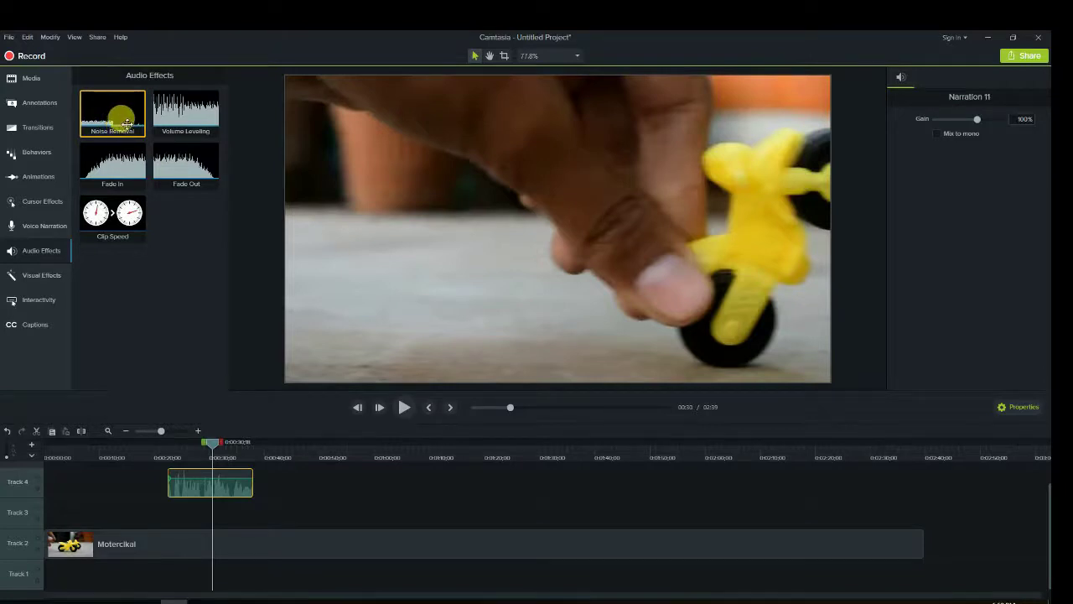
drag(123, 122, 205, 483)
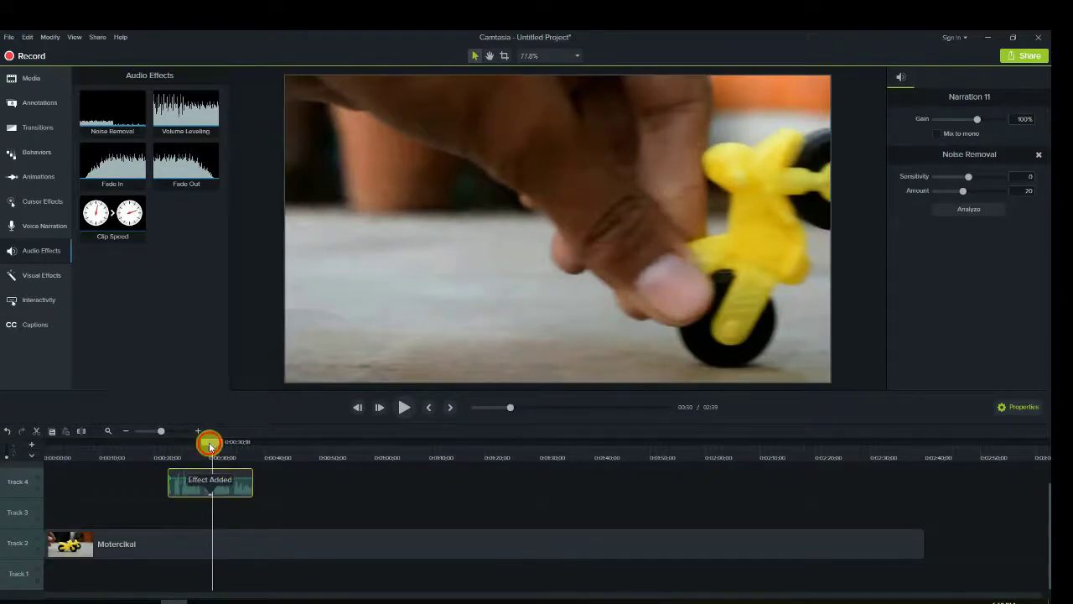
Step: Play back the narration clip with noise removal, then undo the Noise Removal effect on it
drag(210, 446, 176, 446)
key(space)
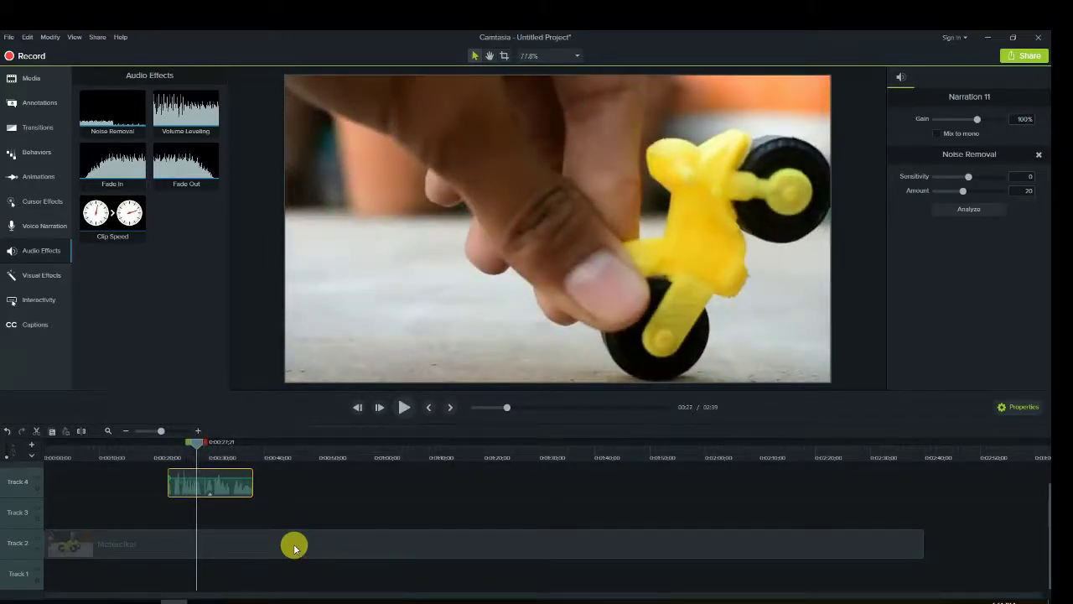
key(ctrl+z)
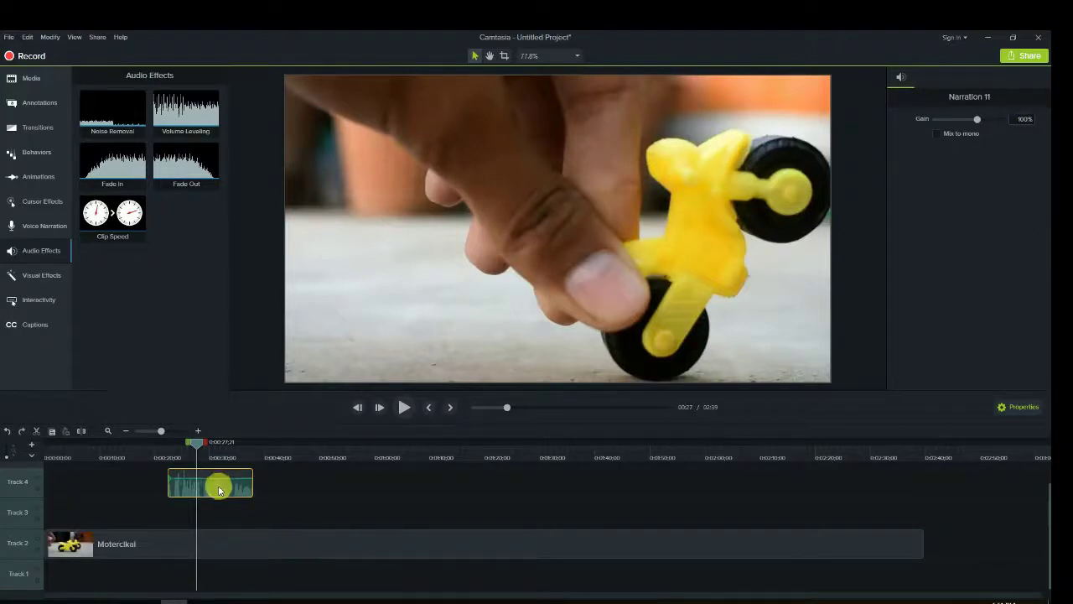
Step: Paste a copy of the narration clip beside the original on Track 4 and apply the Noise Removal effect to the copy
click(303, 442)
key(ctrl+v)
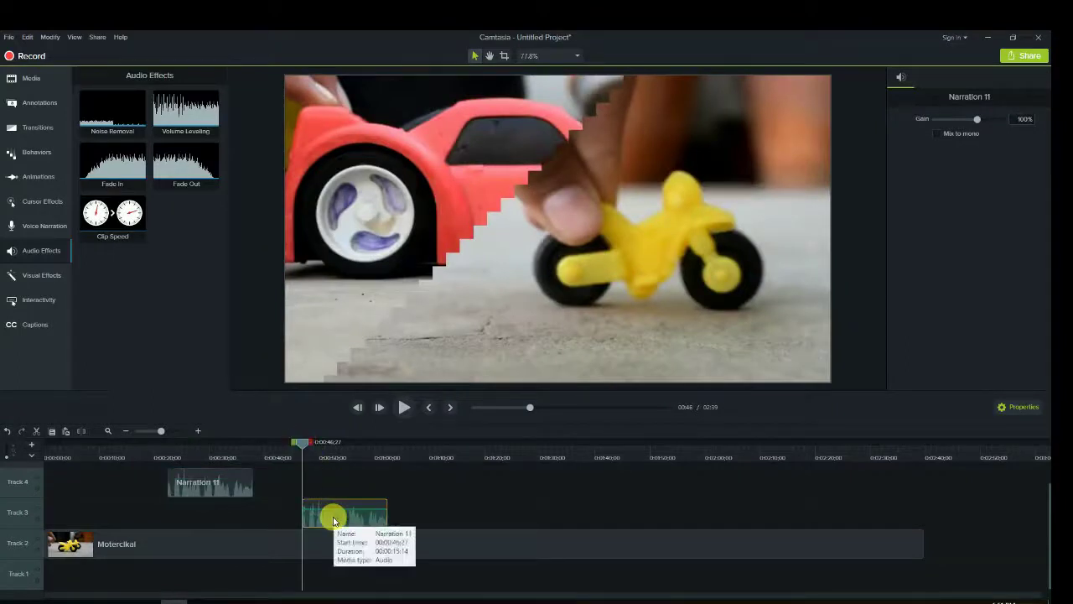
drag(315, 512, 295, 490)
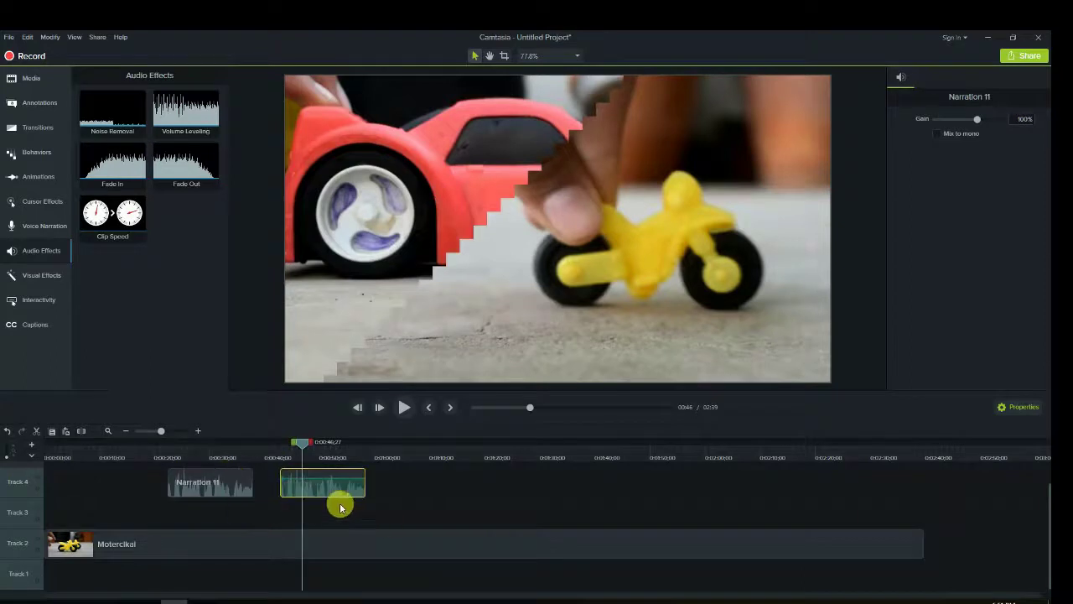
drag(109, 109, 313, 479)
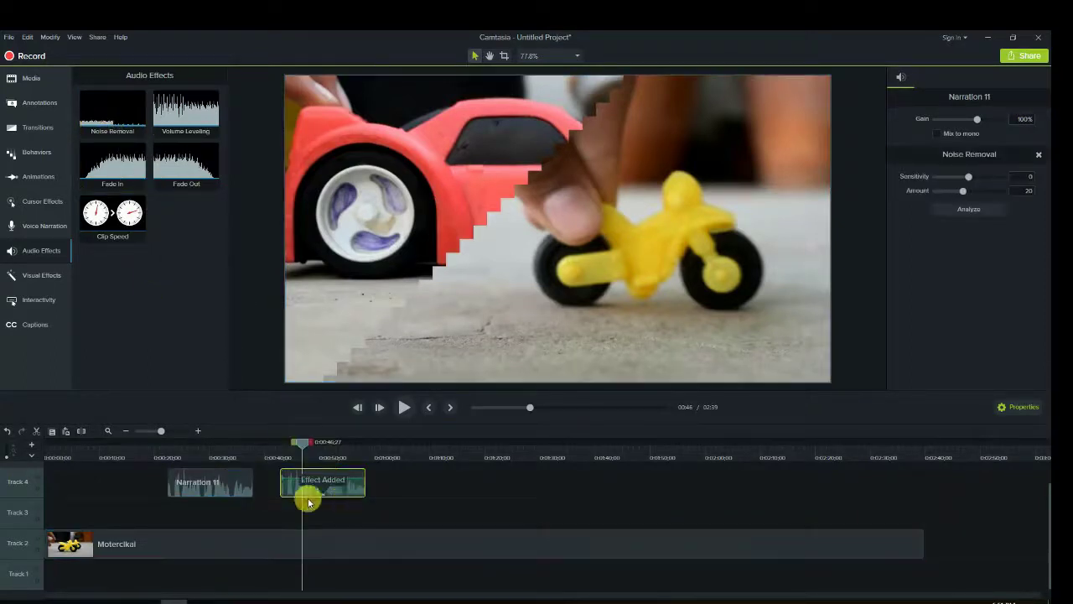
Step: Play back part of the original narration clip and then part of the noise-reduced copy to compare their sound
click(170, 441)
key(space)
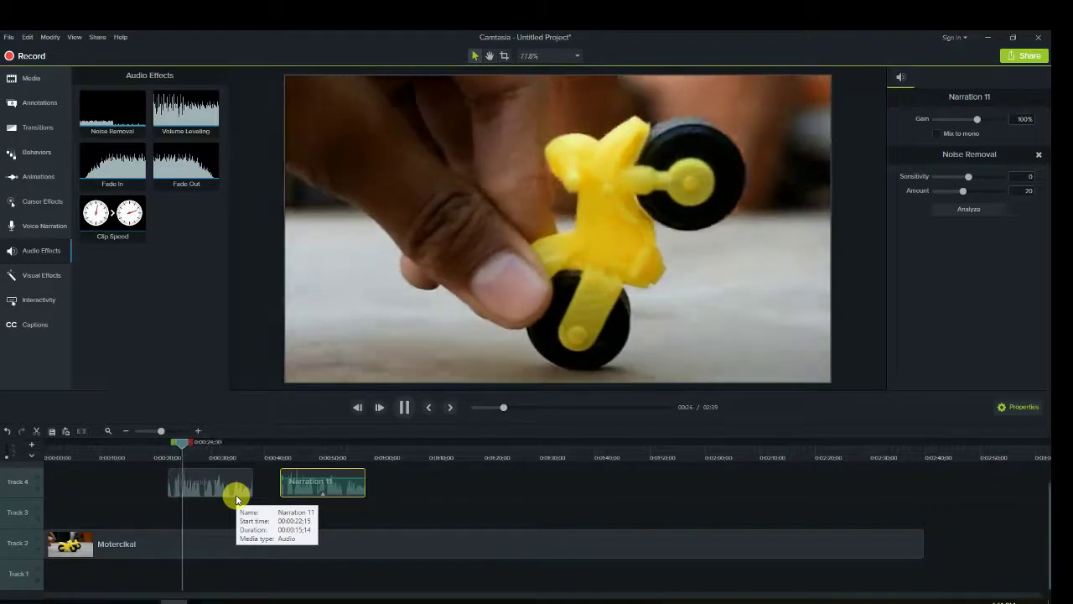
key(space)
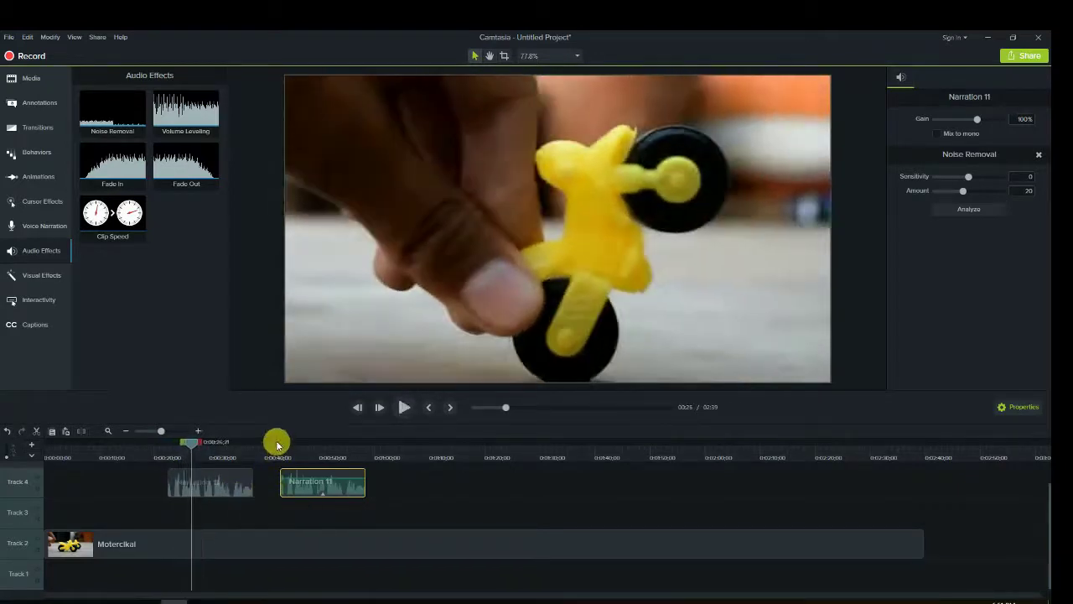
click(279, 442)
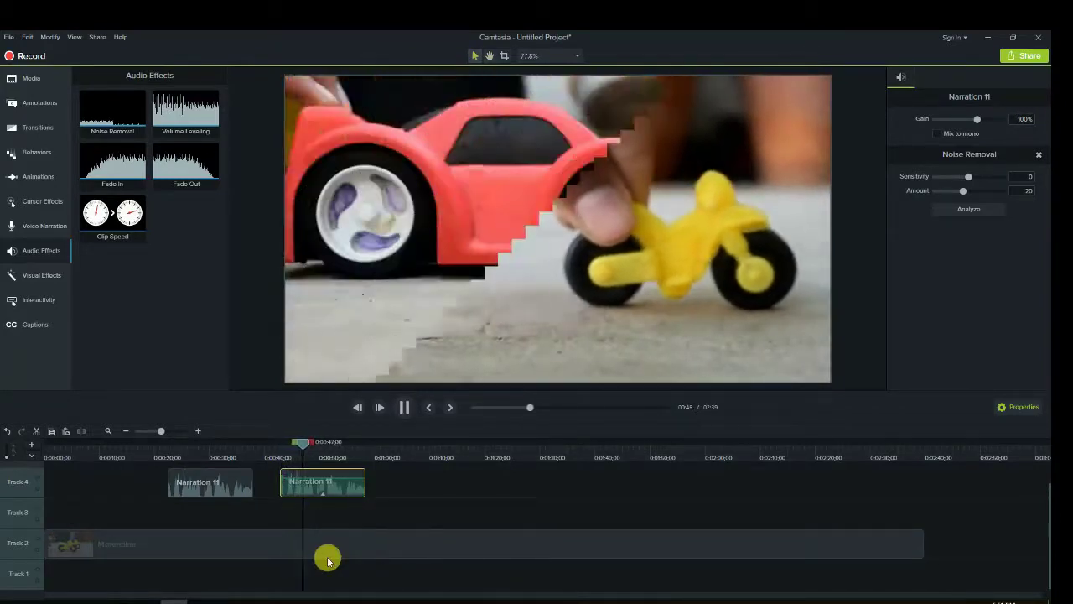
key(space)
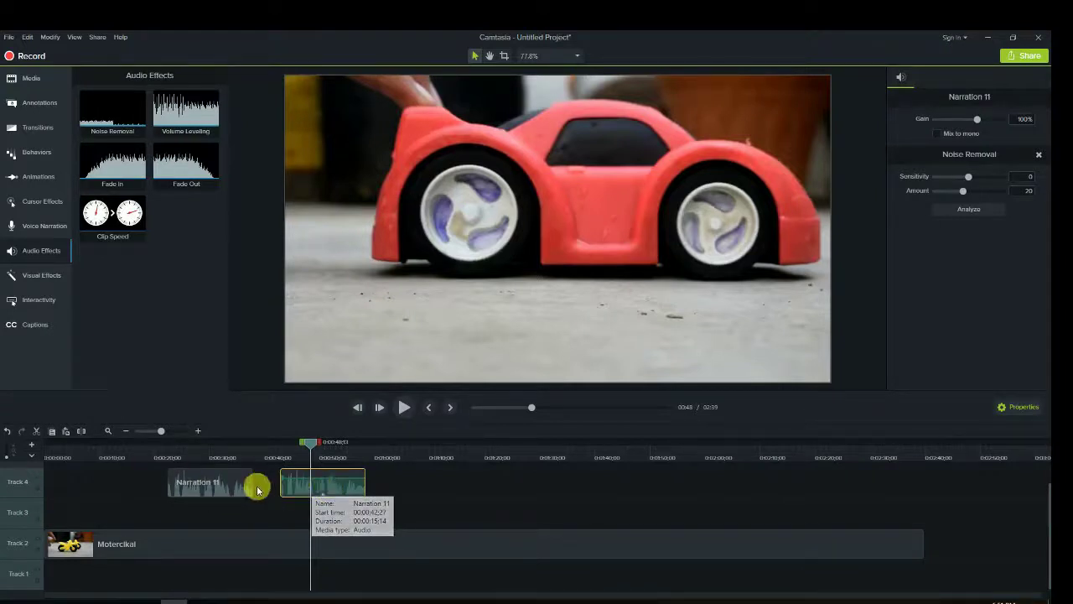
Step: Delete both narration clips from Track 4
click(201, 447)
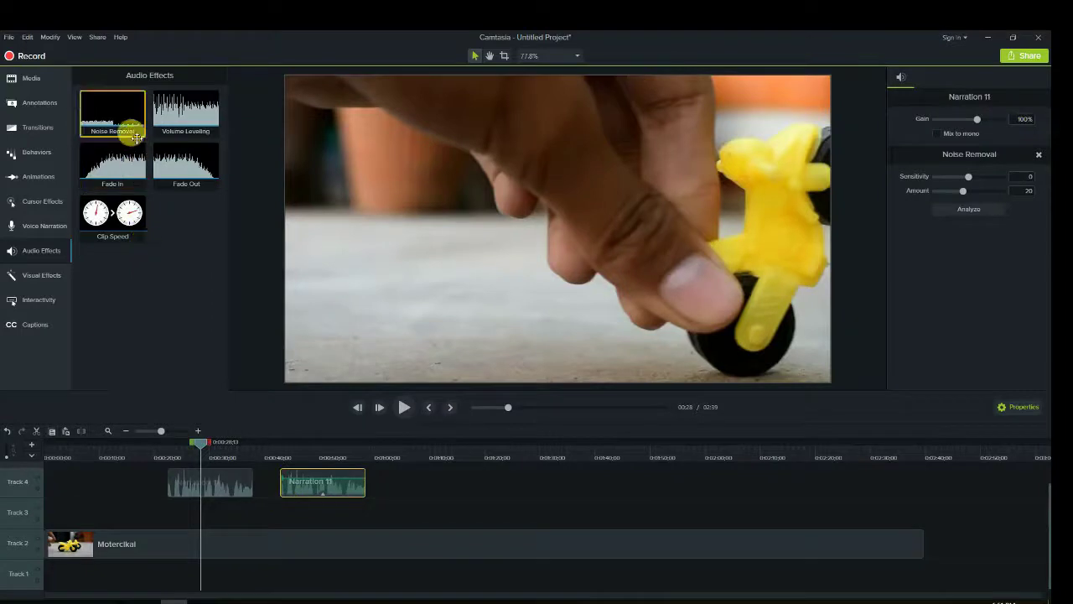
drag(132, 133, 237, 503)
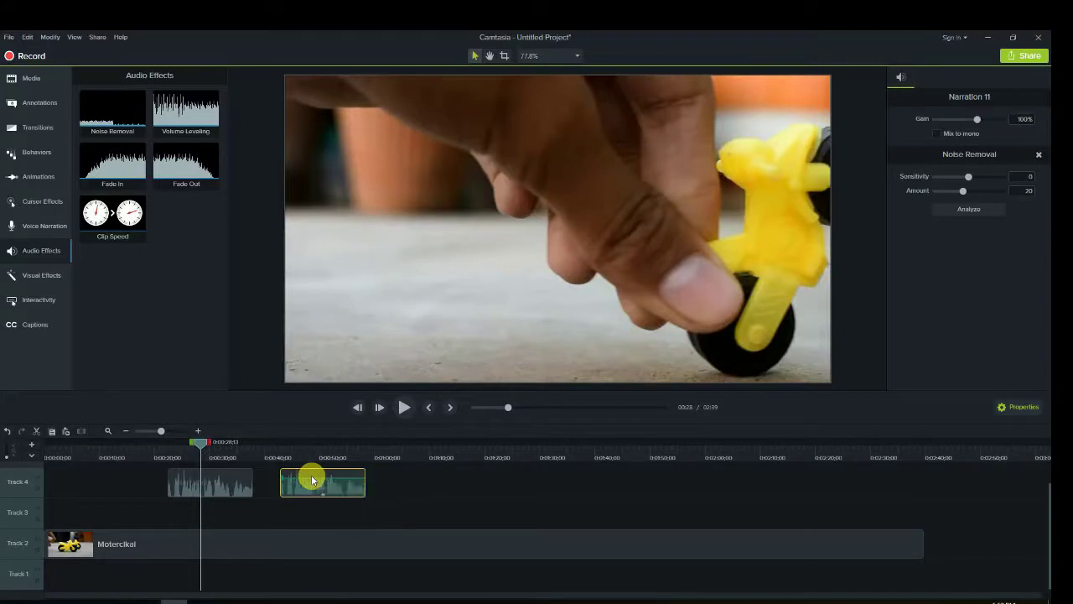
key(Delete)
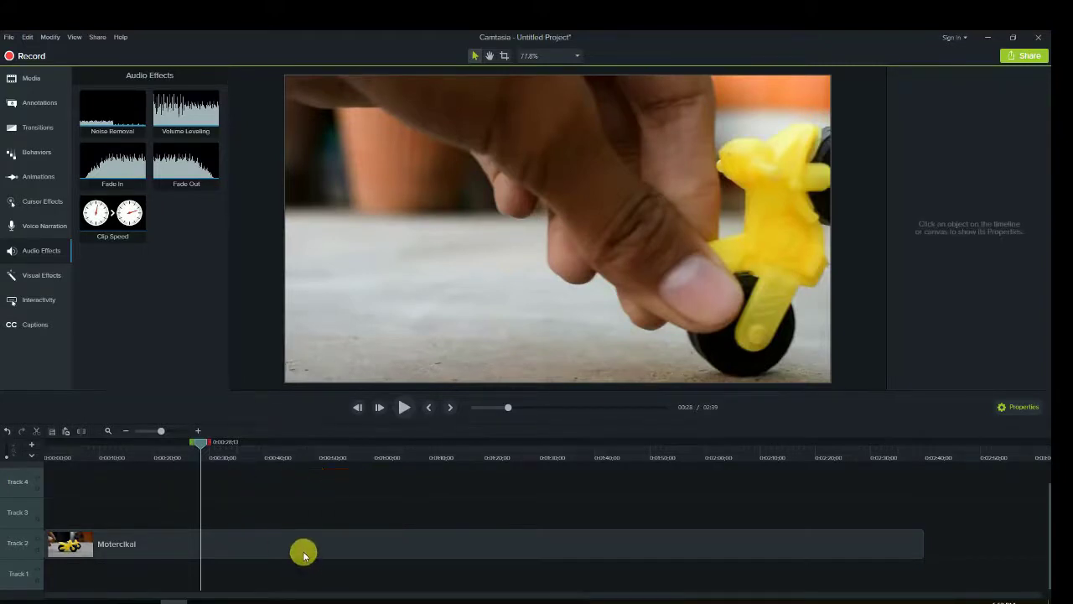
Step: Set the Motercikal clip's gain to 60% and split the clip at 0:00:28;13
click(302, 550)
drag(946, 124, 971, 125)
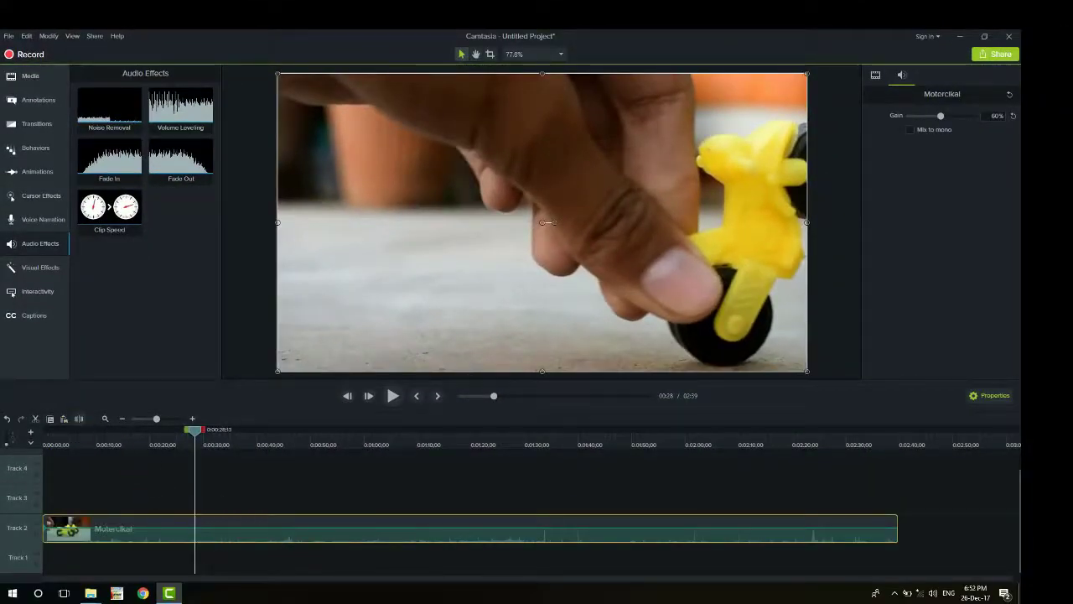
click(78, 419)
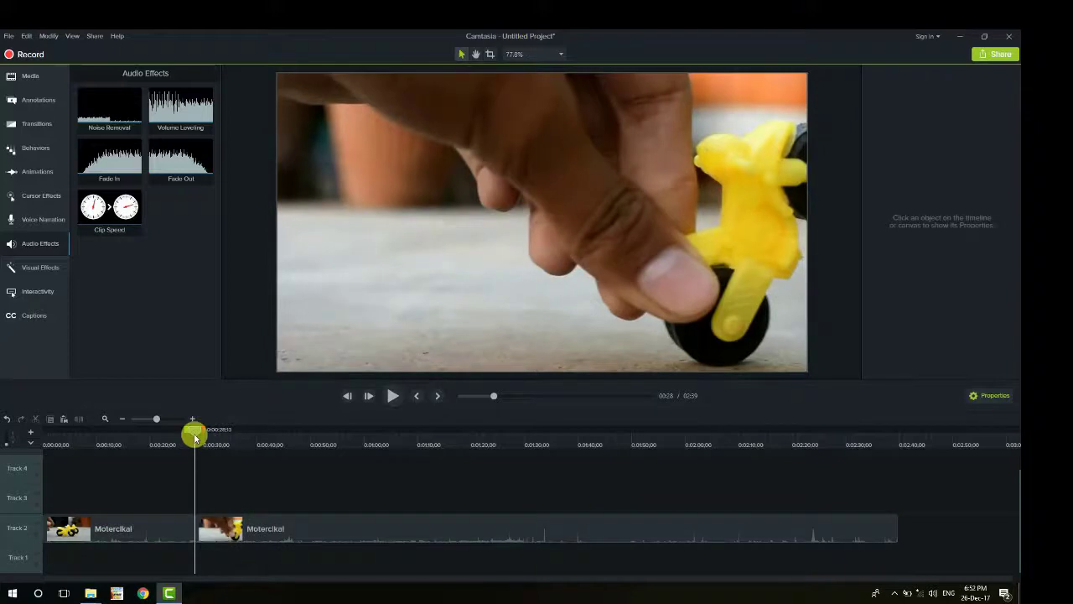
Step: Split the second Motercikal segment at 0:01:23;00 and play back the middle segment from about 0:00:30
drag(194, 436, 486, 477)
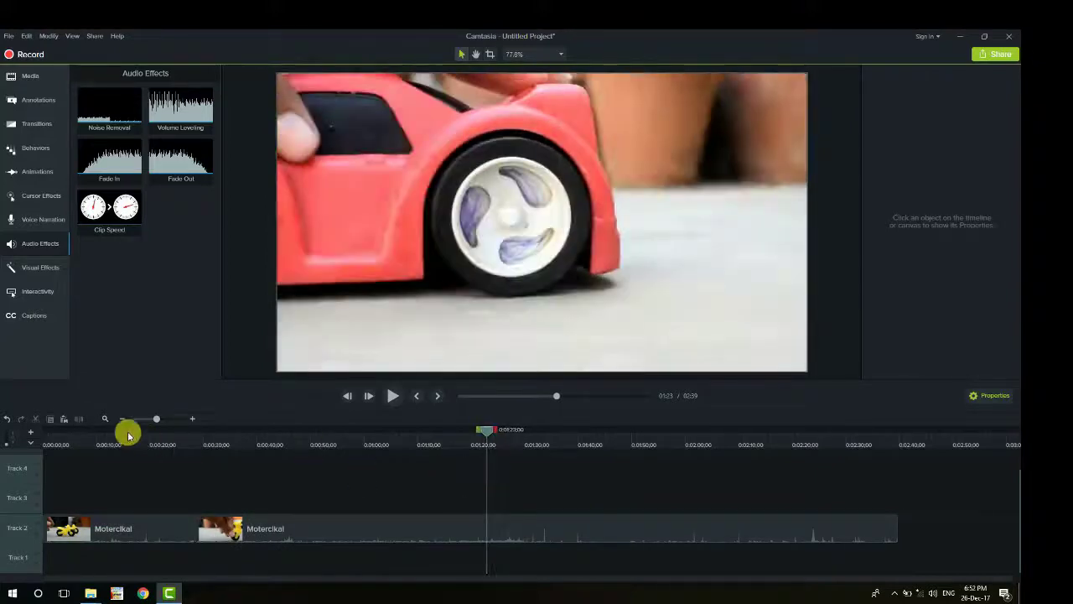
click(373, 537)
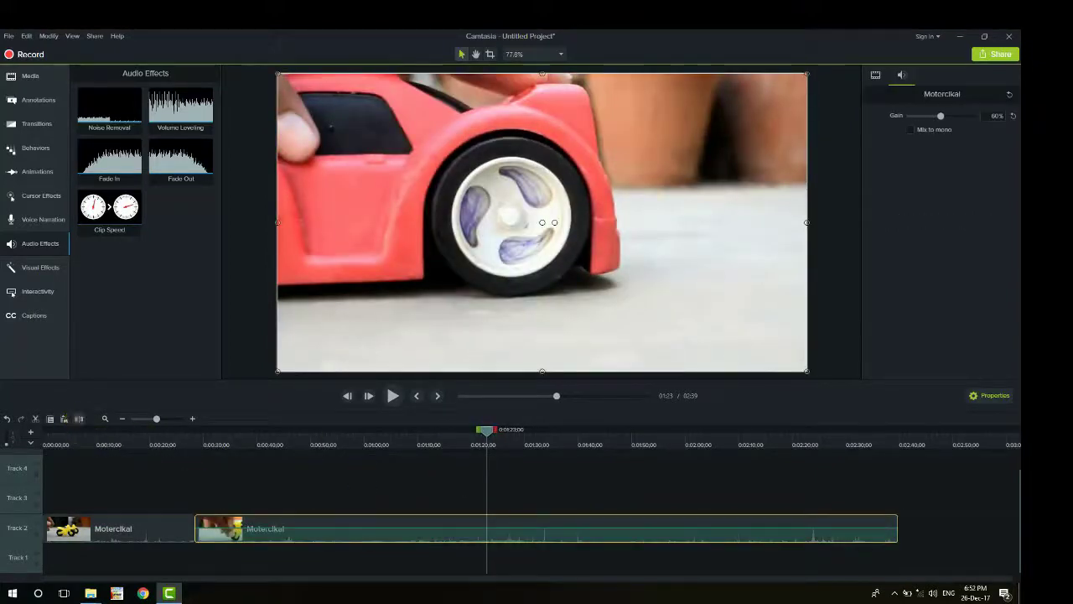
key(s)
click(376, 534)
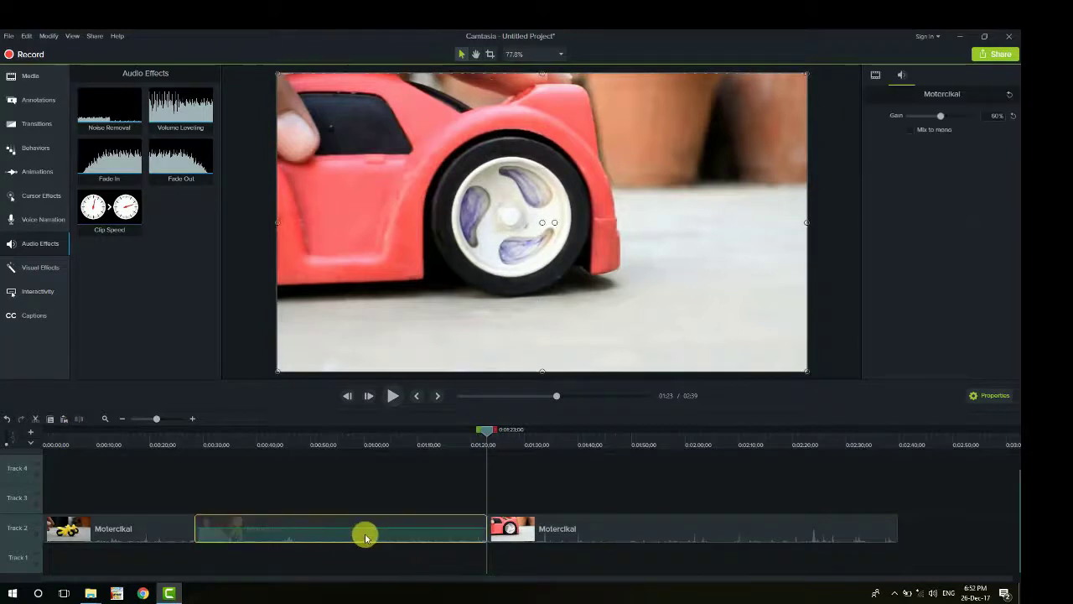
click(208, 431)
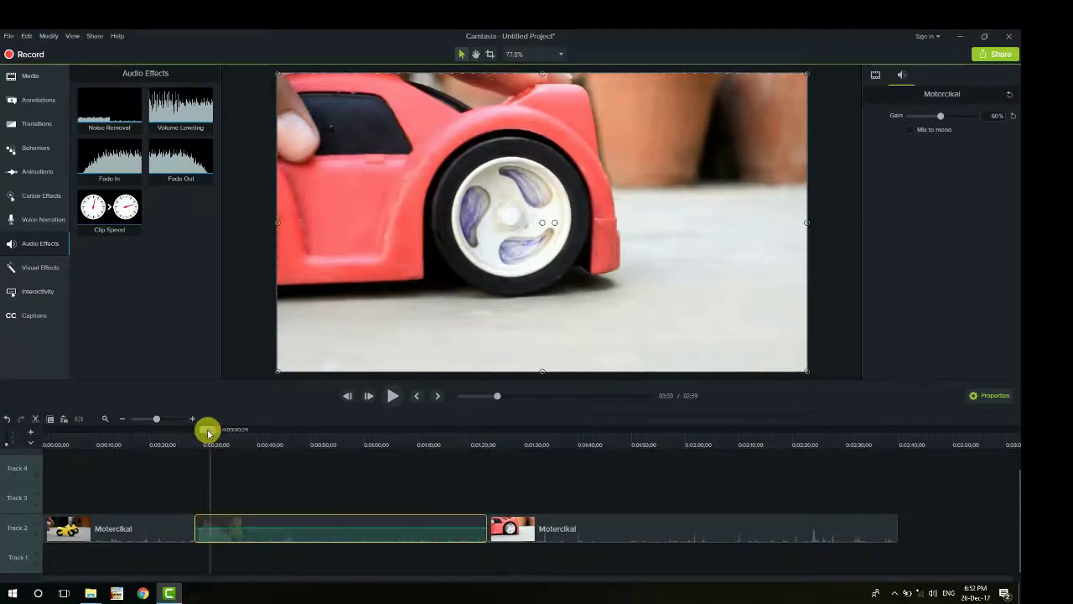
key(space)
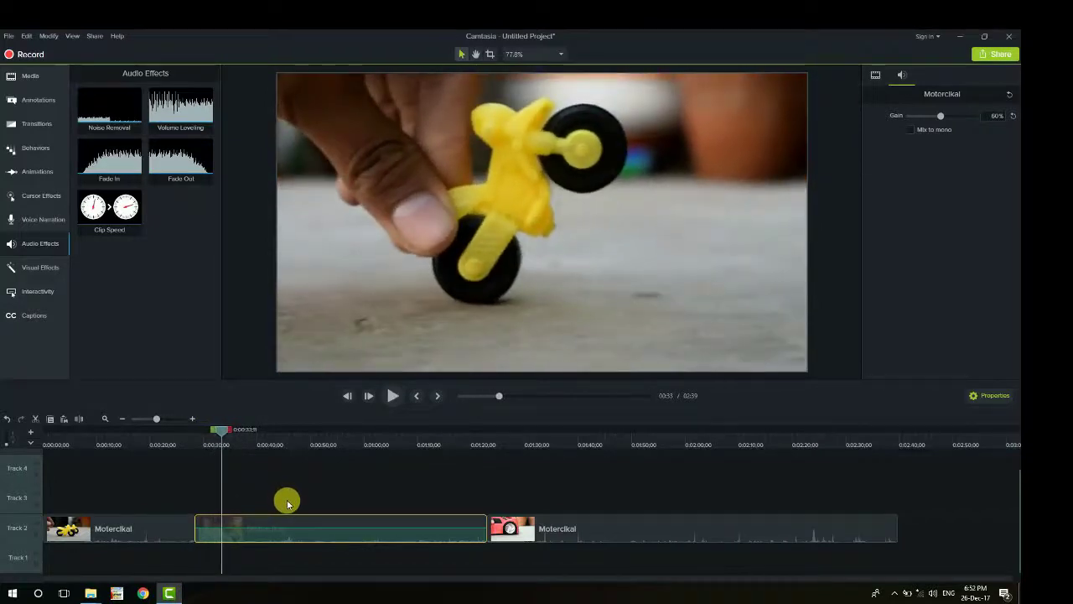
Step: Apply the Clip Speed effect to the middle Motercikal segment and set its speed to 5x
drag(126, 219, 286, 525)
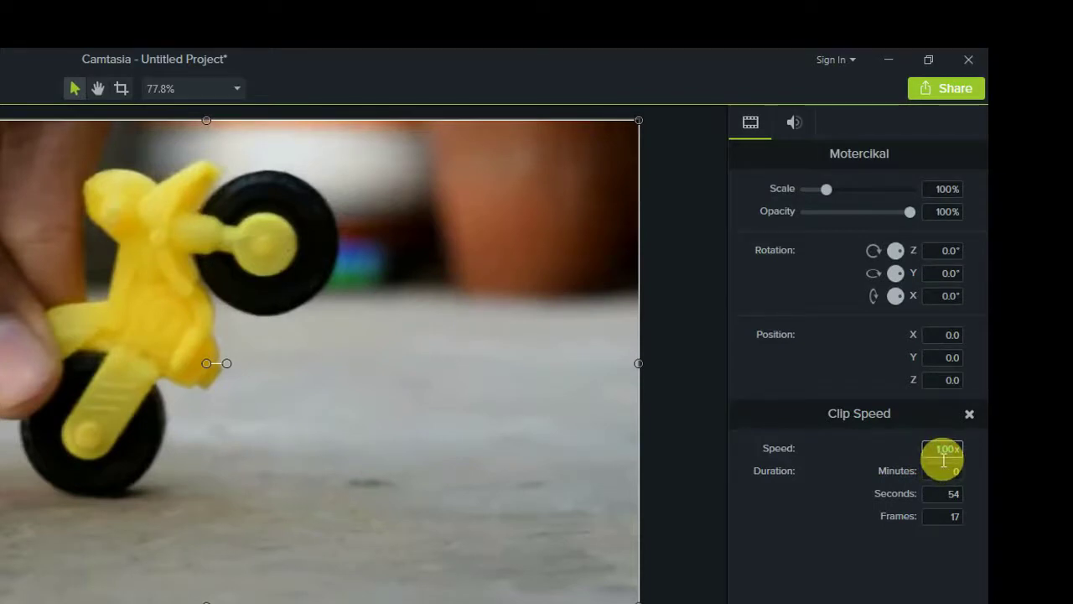
text(5x)
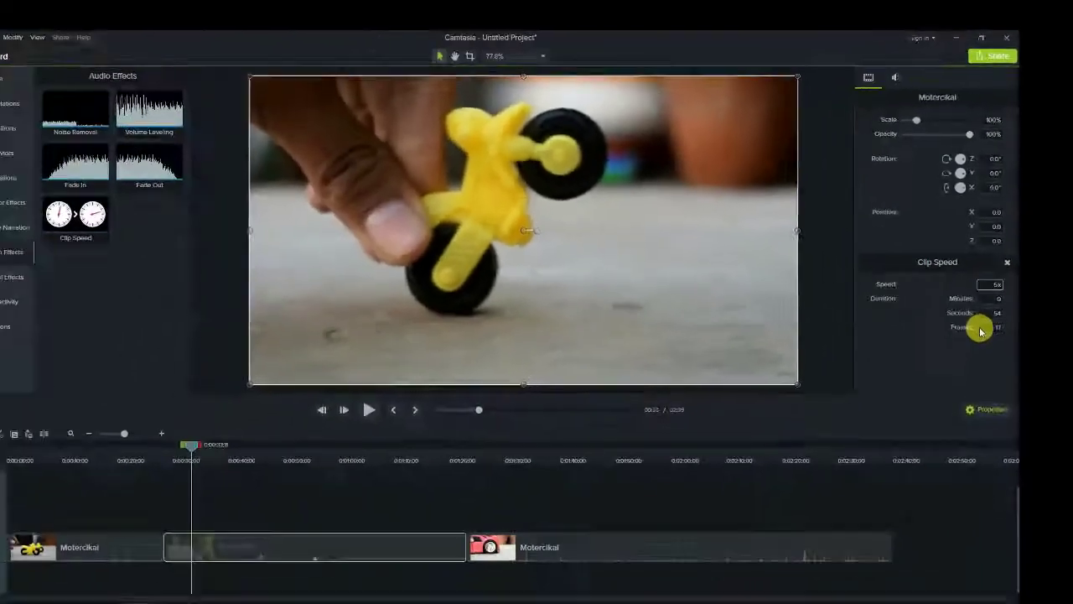
key(Return)
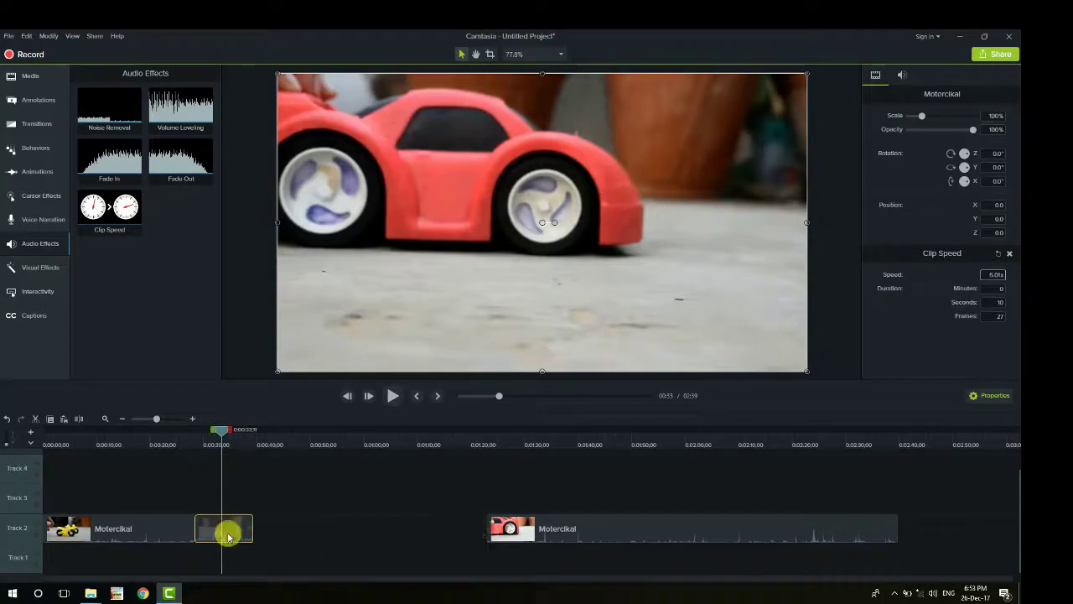
Step: Play back the sped-up middle segment from about 0:00:28 to check its picture and sound
drag(211, 436, 193, 433)
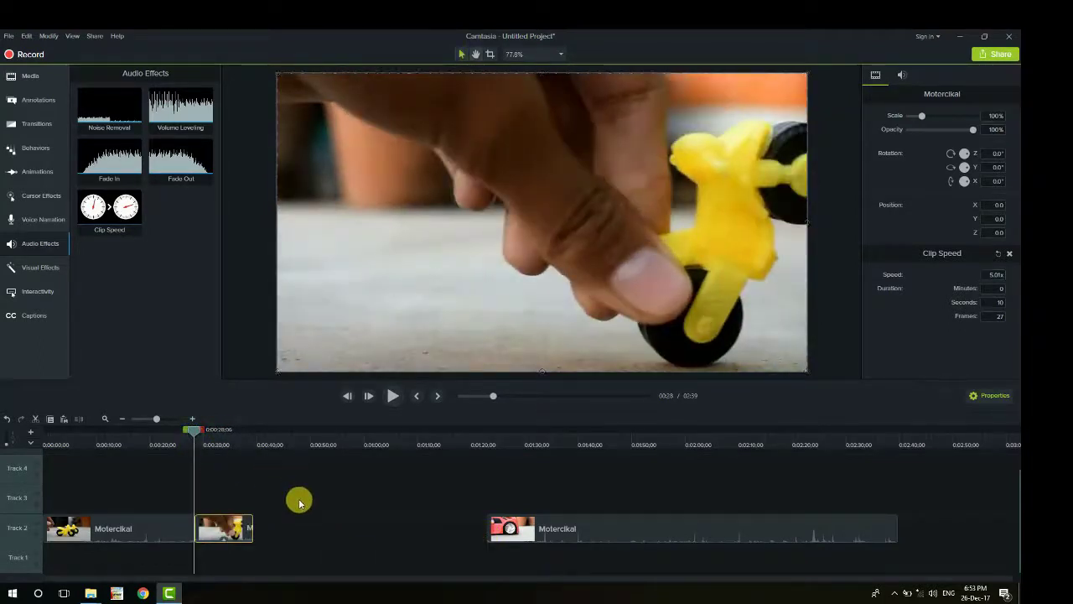
key(space)
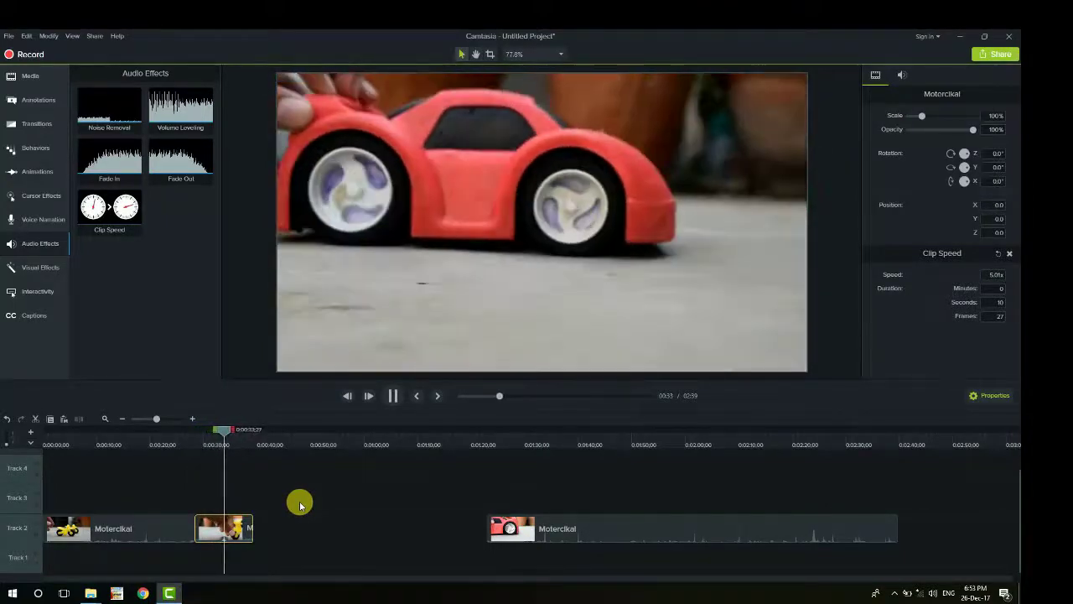
key(space)
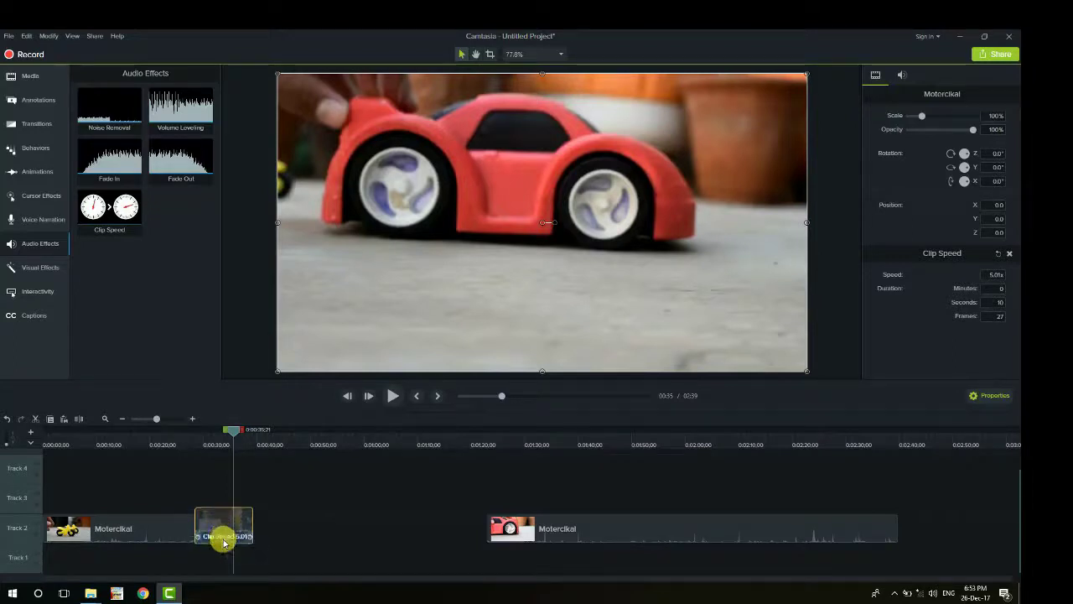
Step: Set the gain of the sped-up middle segment to 0% and play back part of it
click(222, 541)
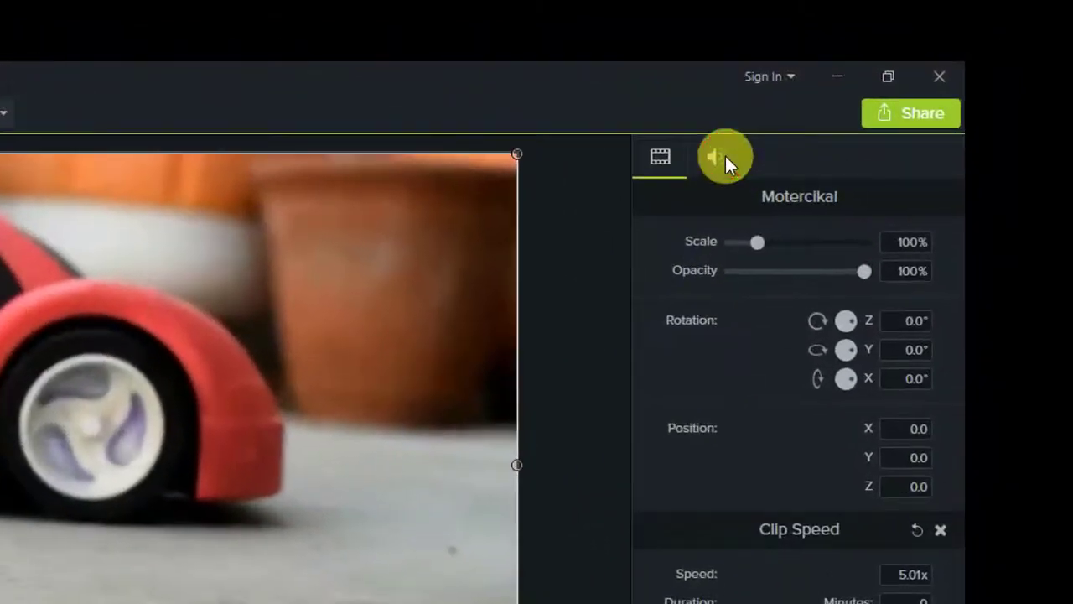
click(898, 76)
drag(794, 242, 726, 242)
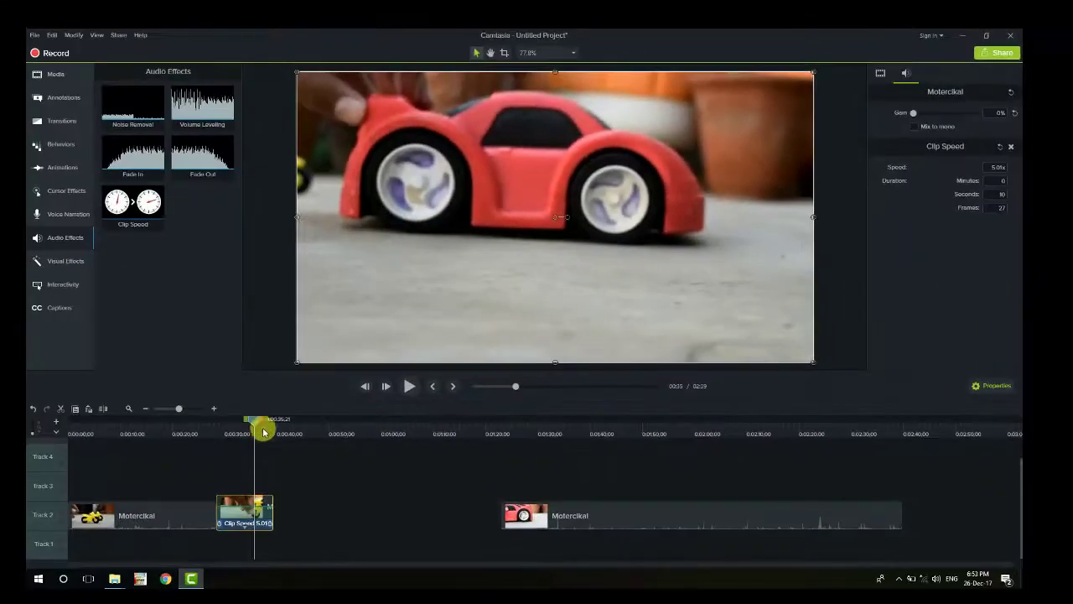
drag(262, 430, 225, 422)
key(space)
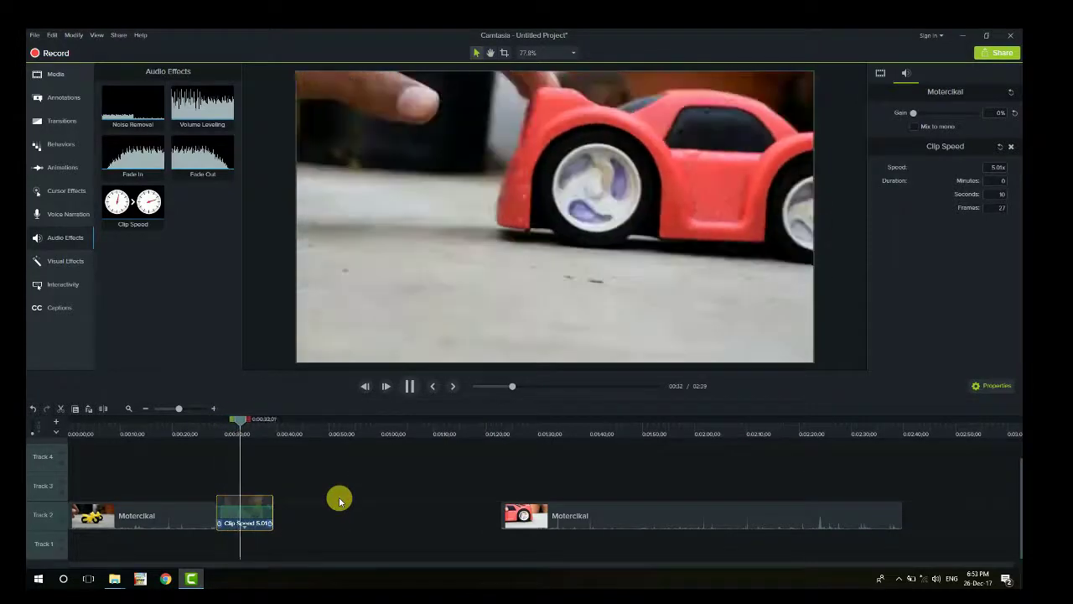
key(space)
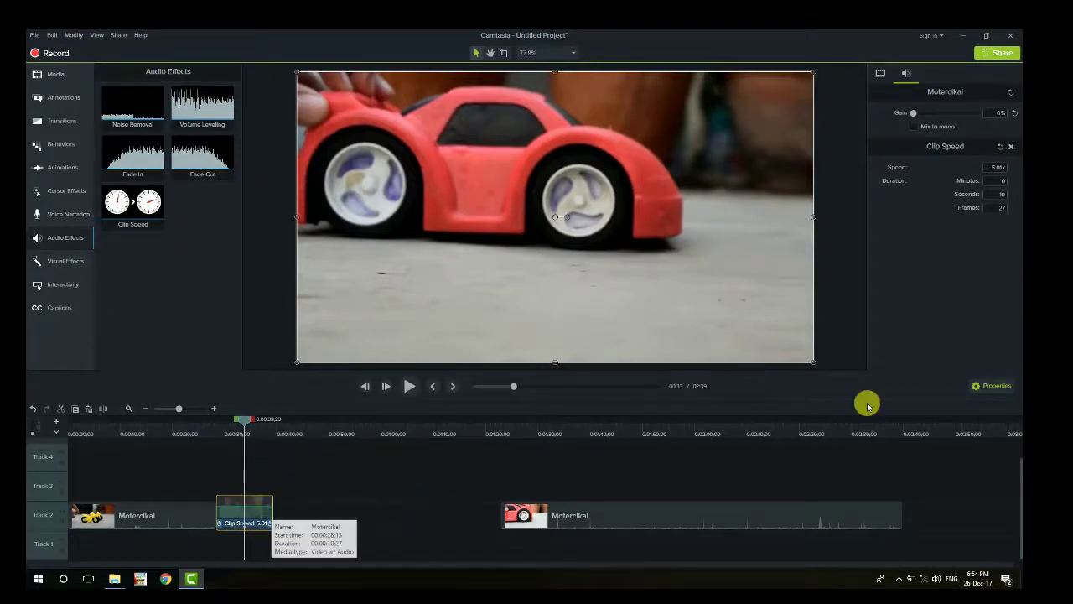
Step: Set the middle segment's clip speed to 1x and its gain to 76%, checking the sound with a short playback
click(880, 74)
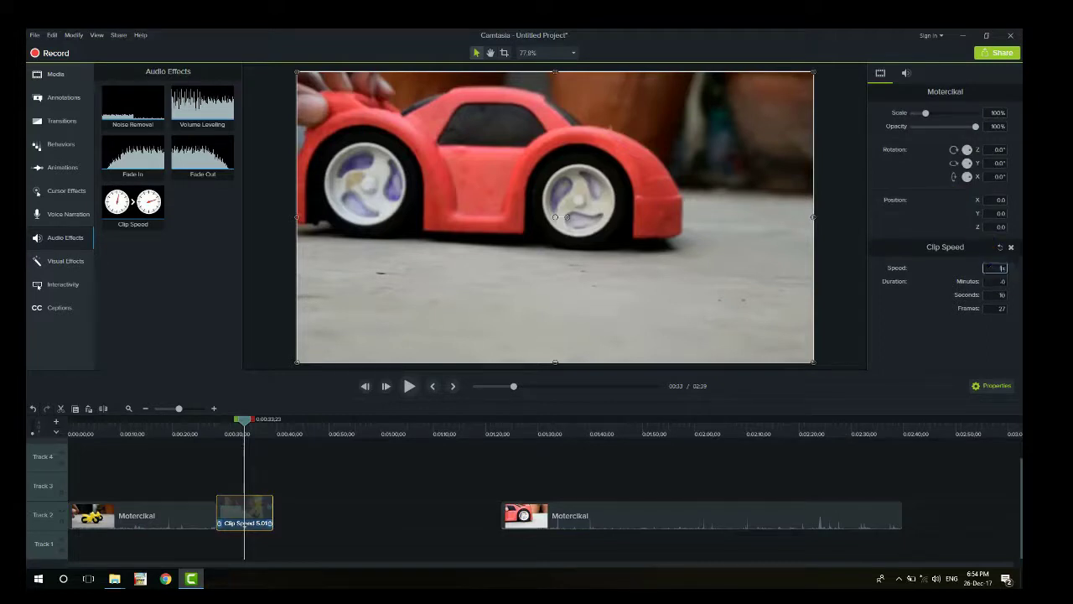
key(Return)
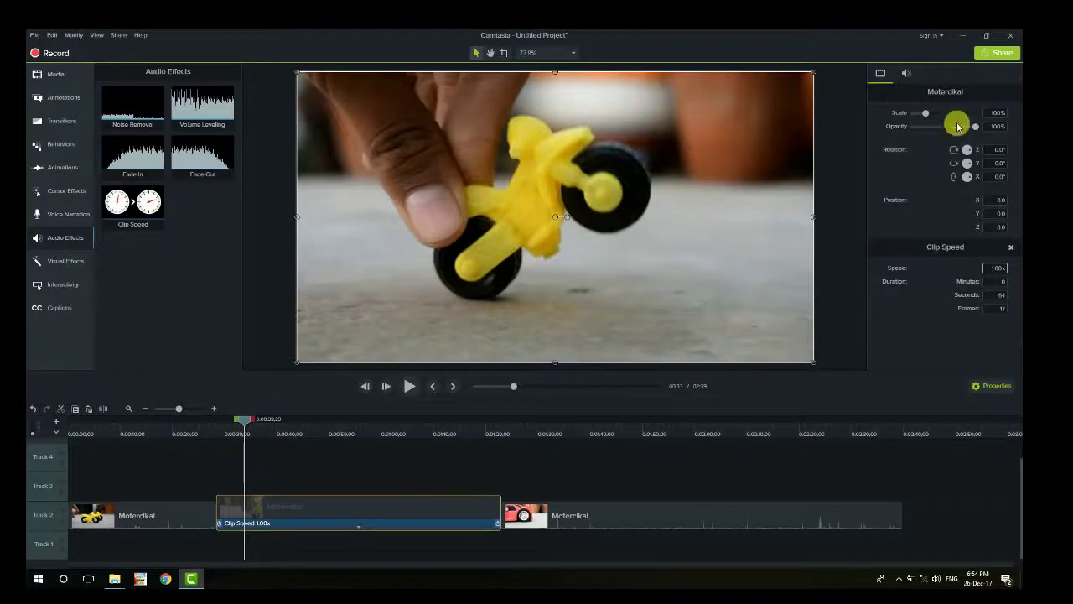
click(912, 75)
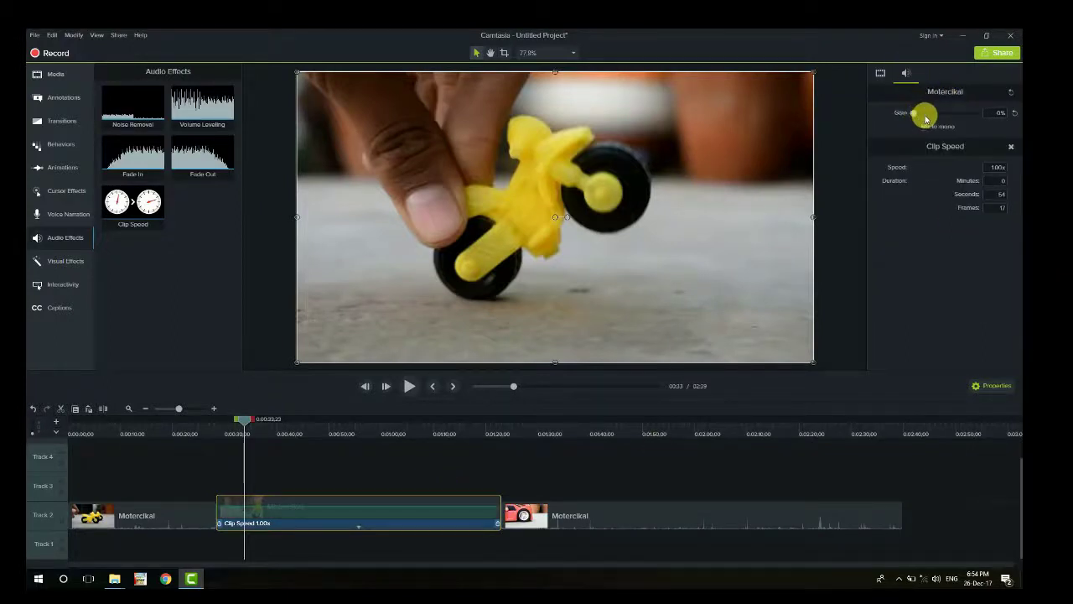
drag(925, 115, 948, 113)
key(space)
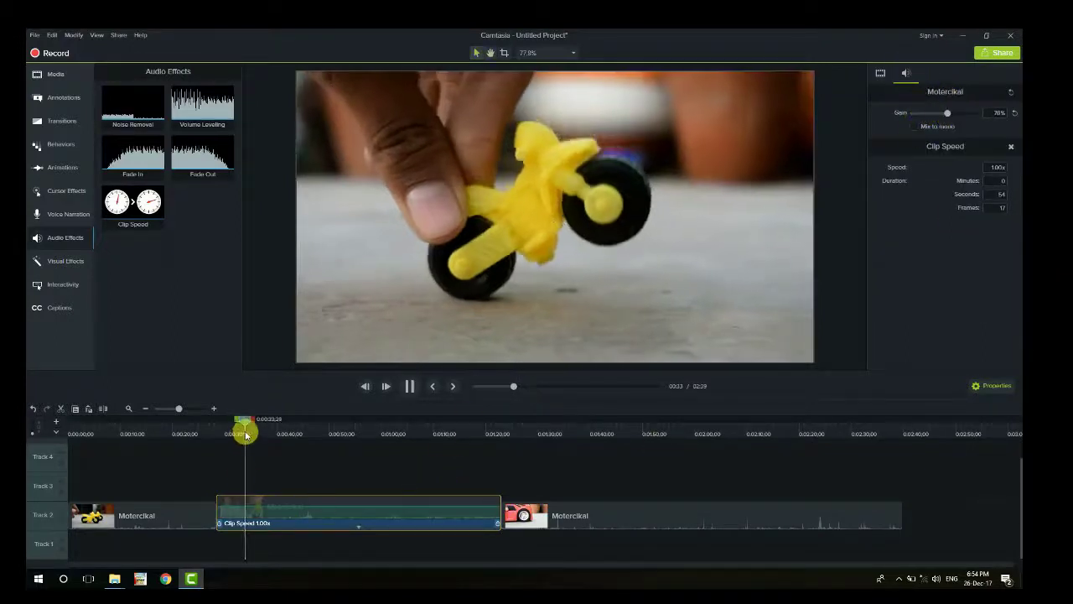
key(space)
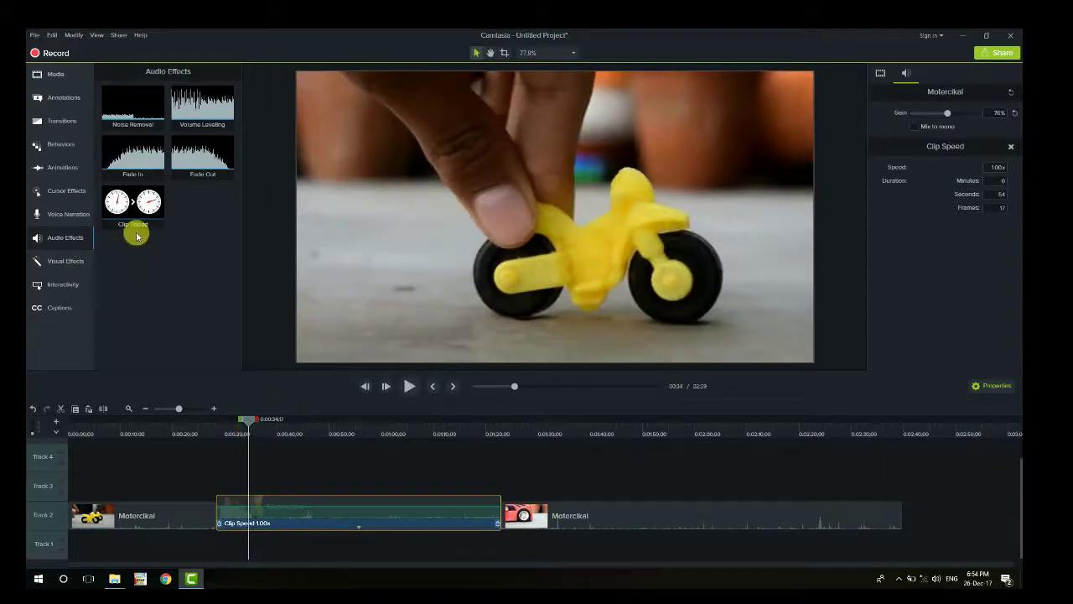